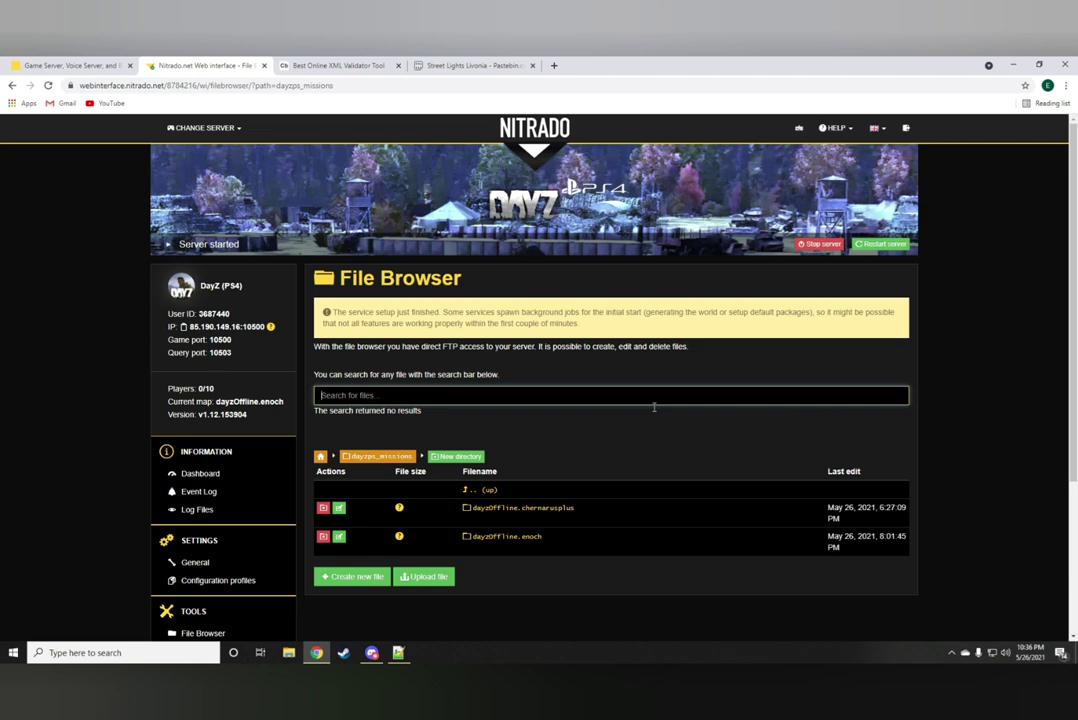
Open the mapgroupproto.xml file from the dayzOffline.enoch mission folder for editing
scroll(515, 505, down, 2)
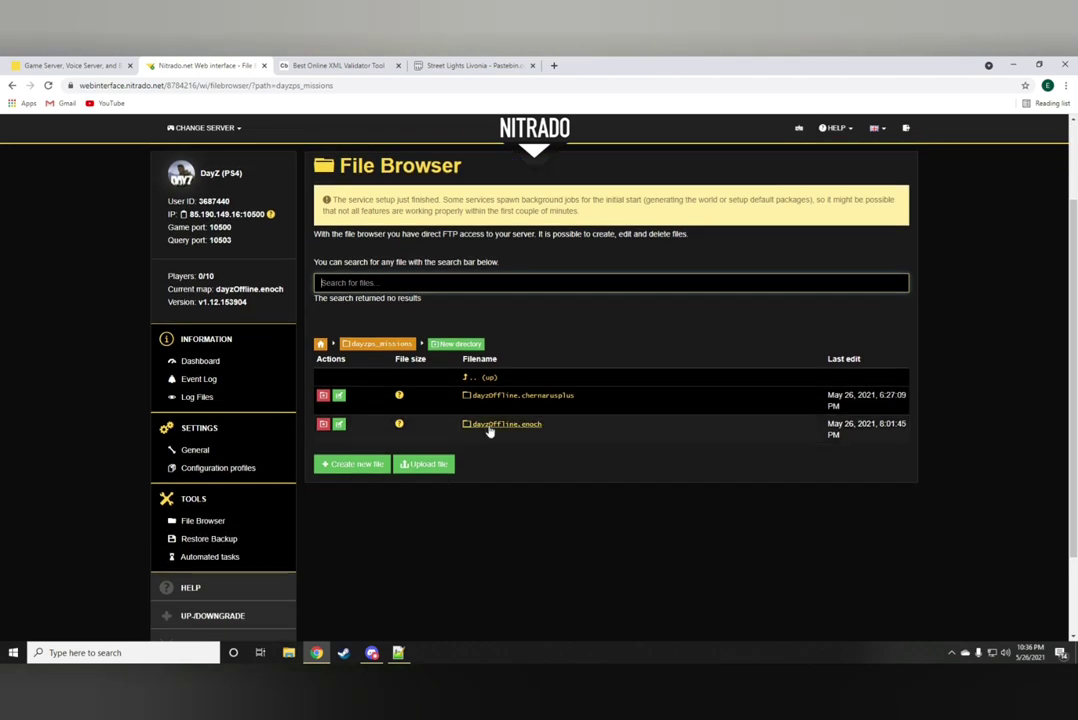
click(496, 425)
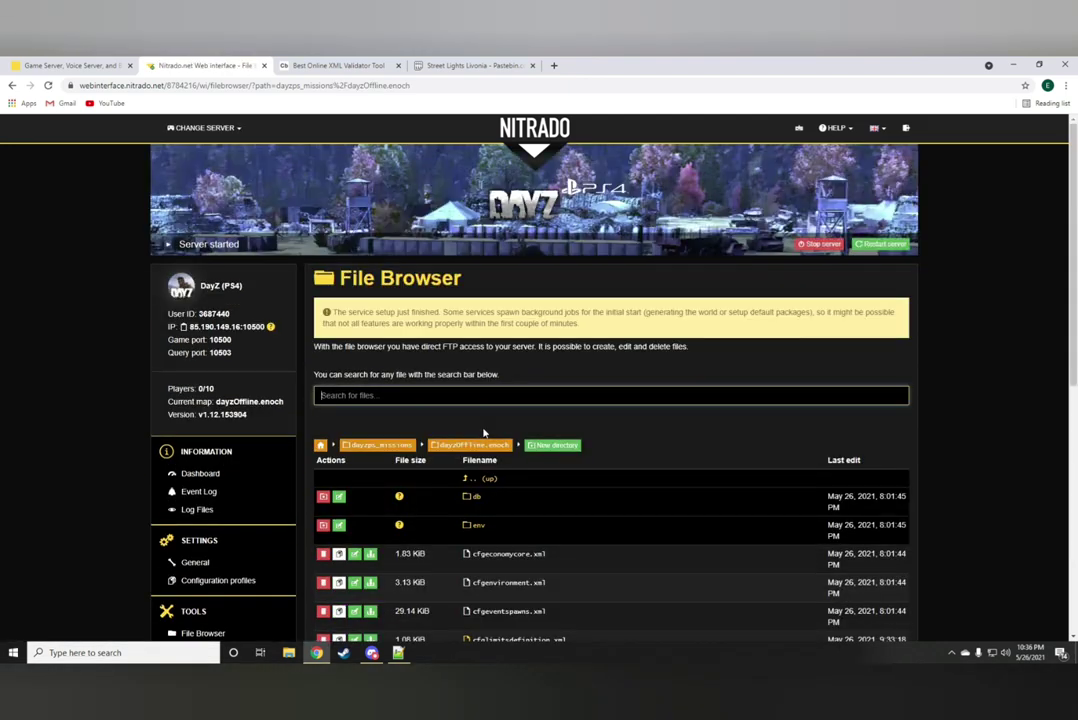
scroll(485, 440, down, 5)
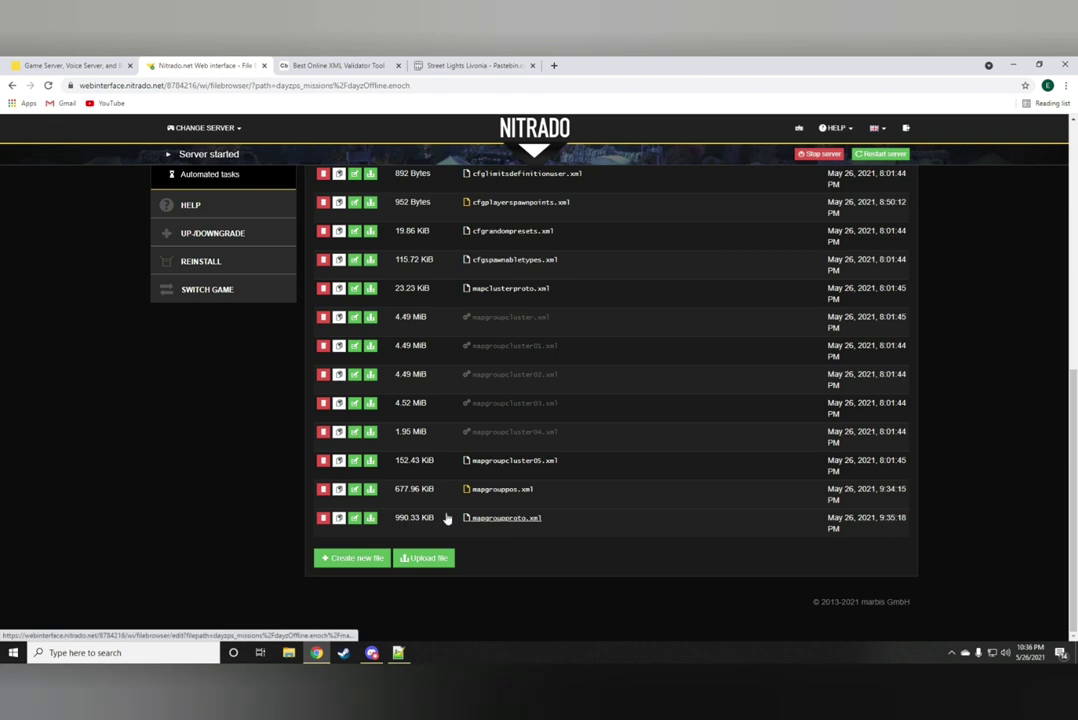
click(483, 518)
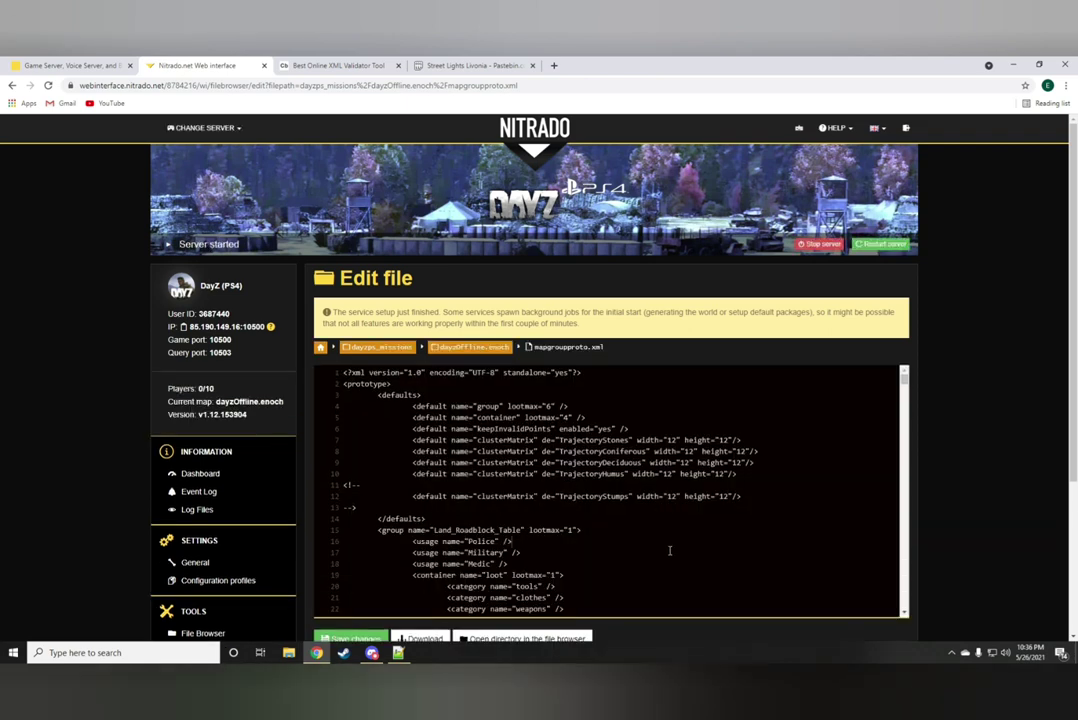
Copy the entire mapgroupproto.xml content and paste it into the Code Beautify XML Validator, replacing the existing text
click(669, 550)
key(ctrl+a)
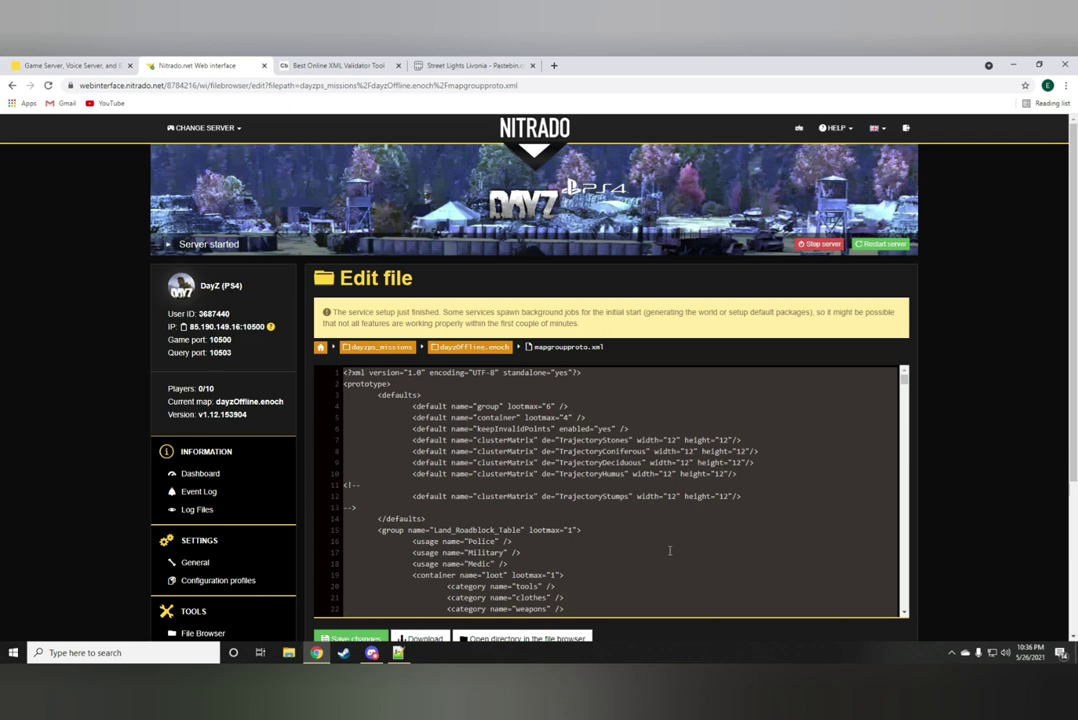
right_click(669, 550)
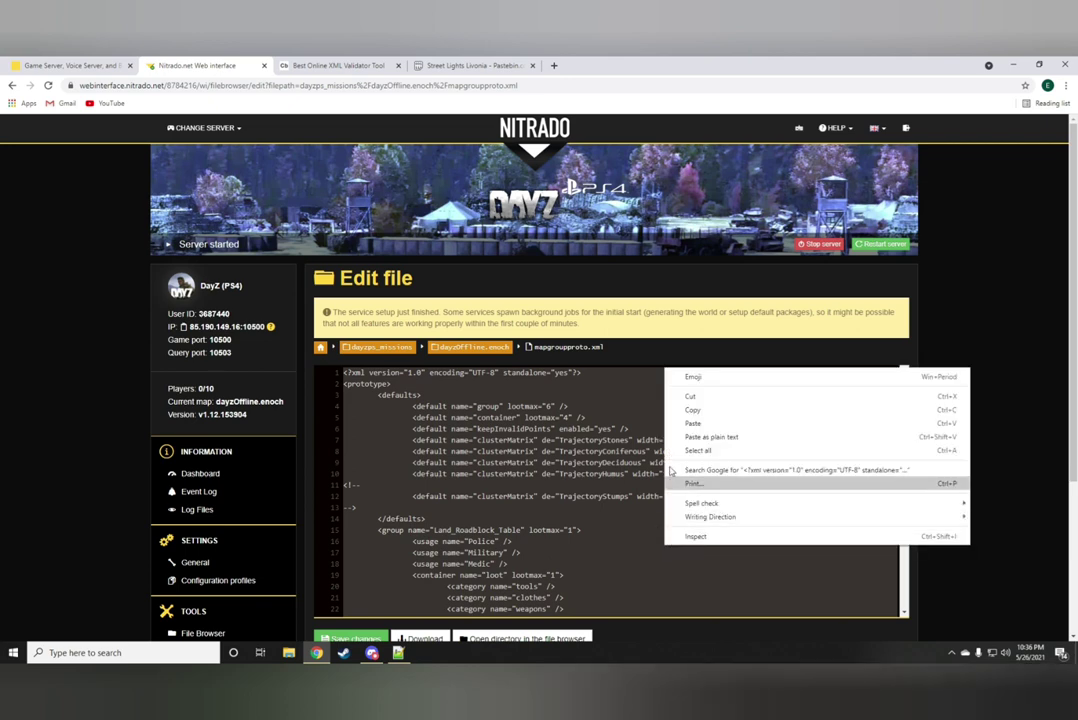
click(689, 411)
click(366, 64)
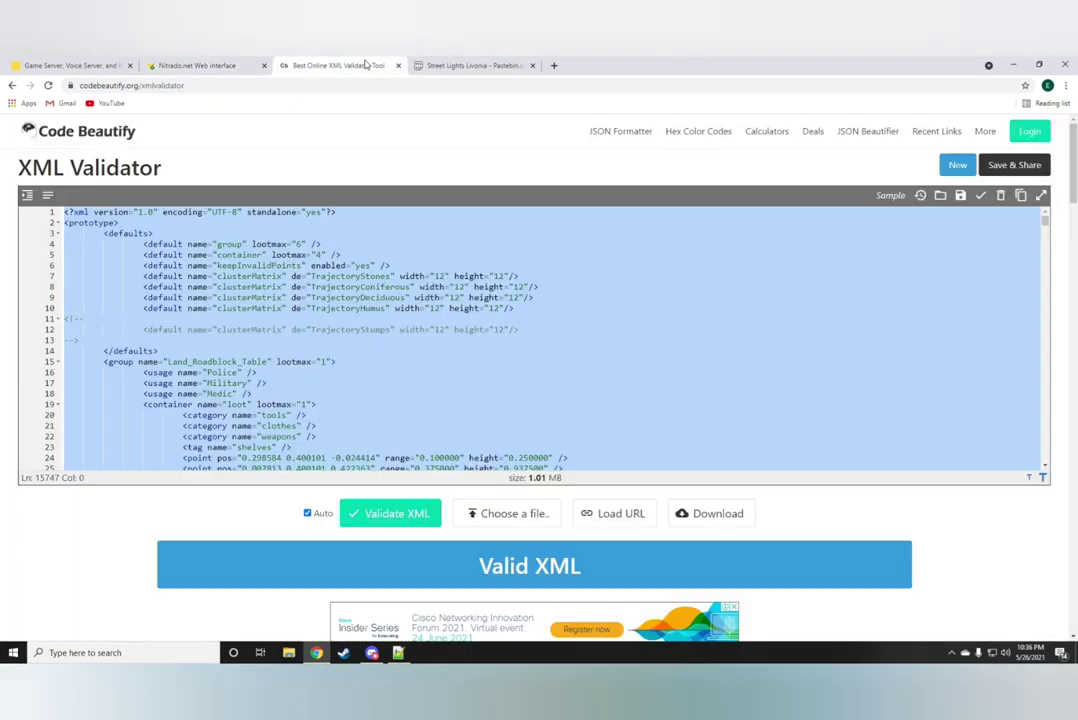
right_click(474, 212)
click(503, 267)
drag(1045, 455, 1046, 208)
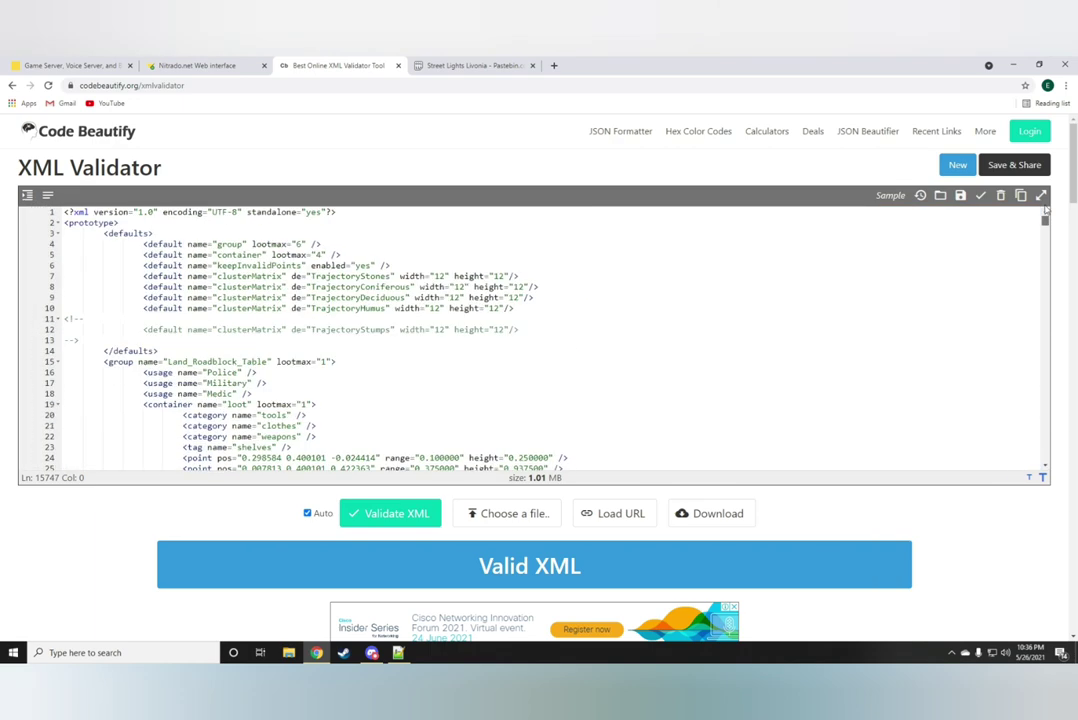
click(189, 88)
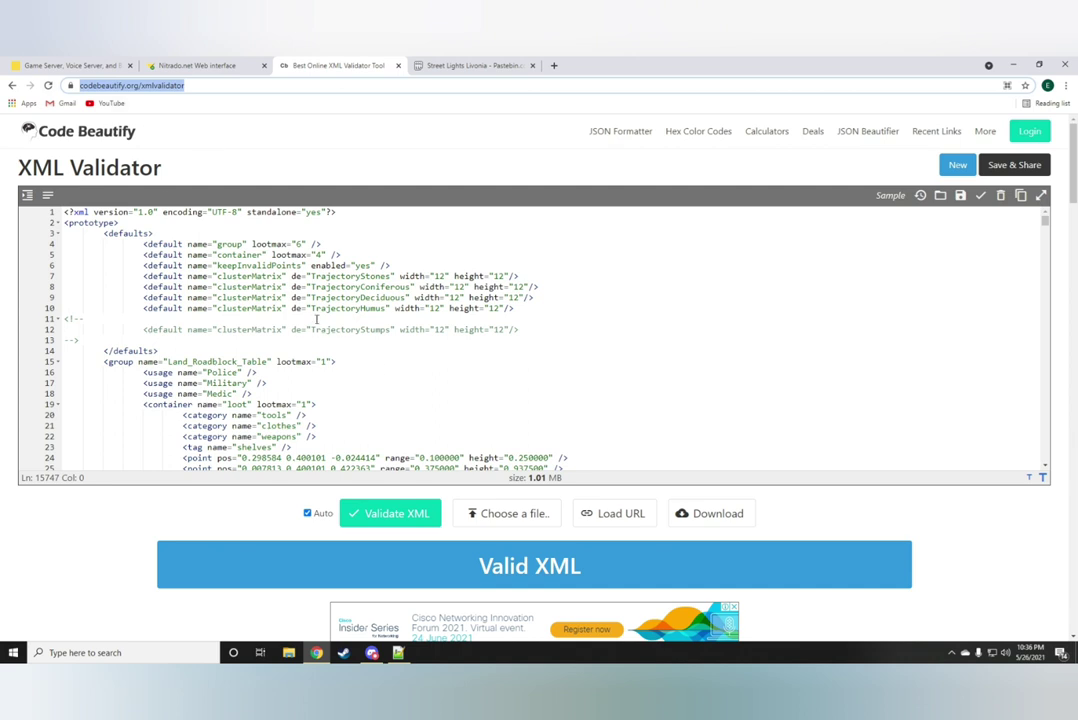
Copy the StreetLamp3 and StreetLamp2 group blocks under the MapgroupProto.xml heading of the Street Lights Livonia Pastebin page
click(456, 66)
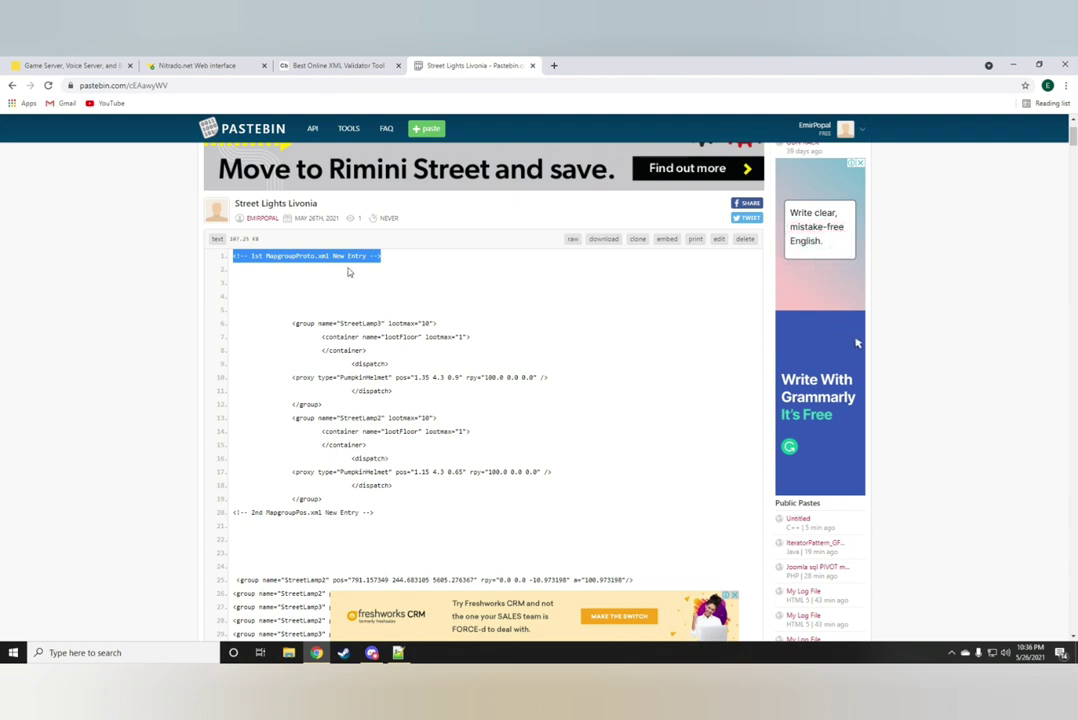
click(368, 294)
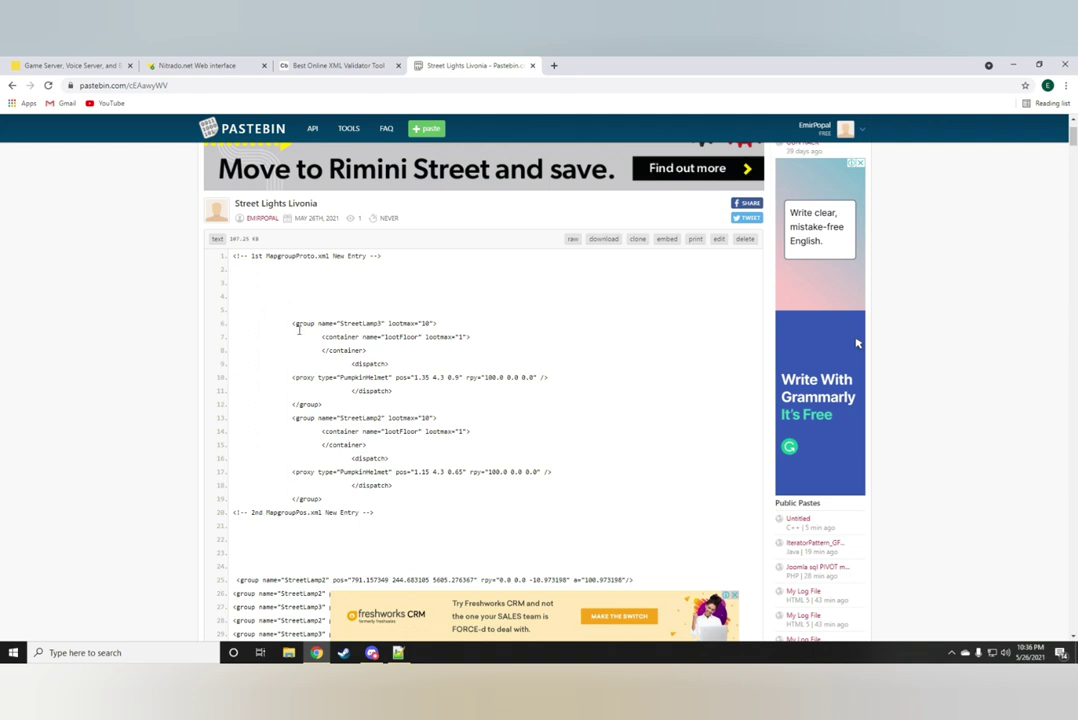
drag(308, 331, 530, 502)
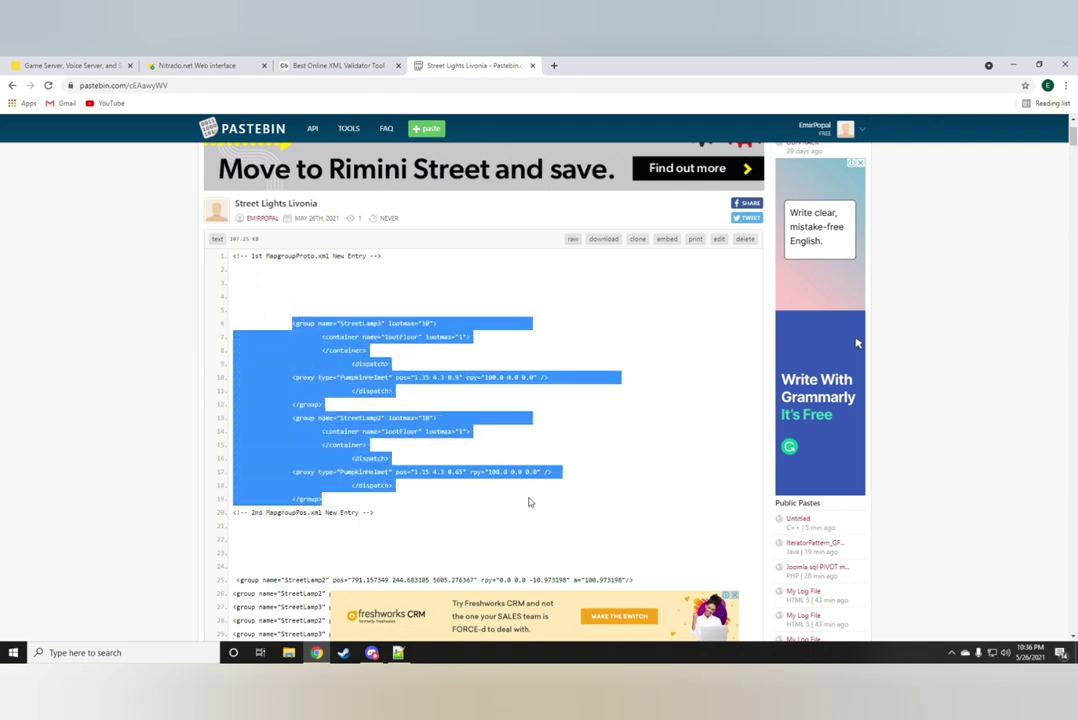
right_click(345, 360)
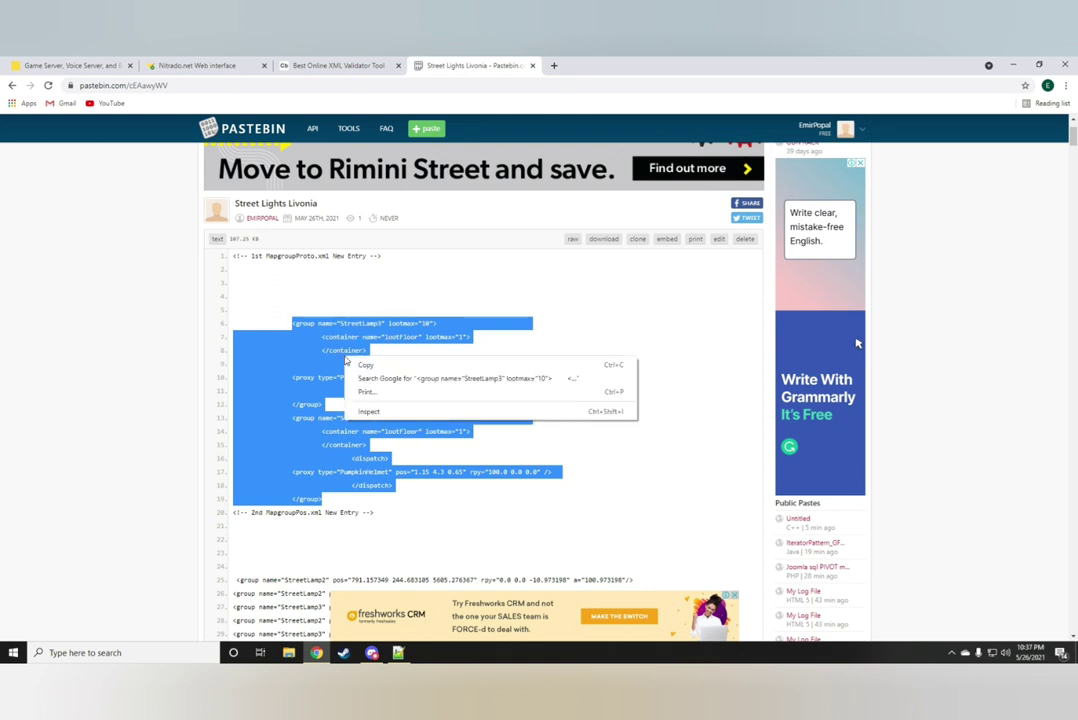
click(362, 366)
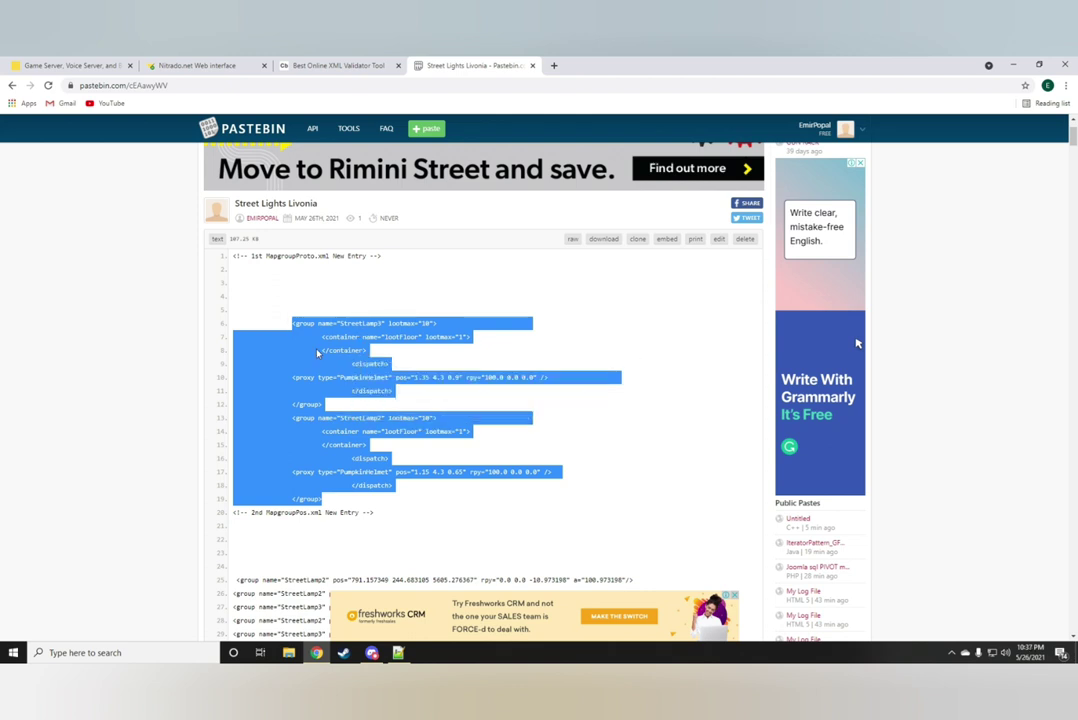
Paste the copied StreetLamp groups on a new line directly after </defaults> in the XML Validator and check the validation result
click(197, 65)
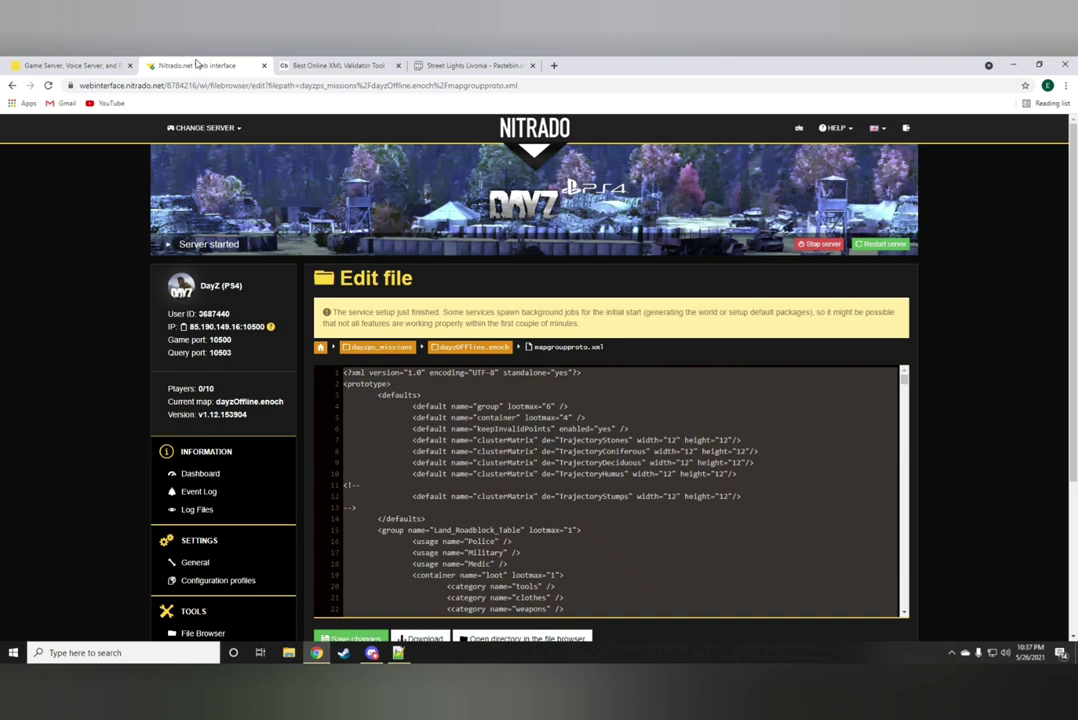
click(336, 65)
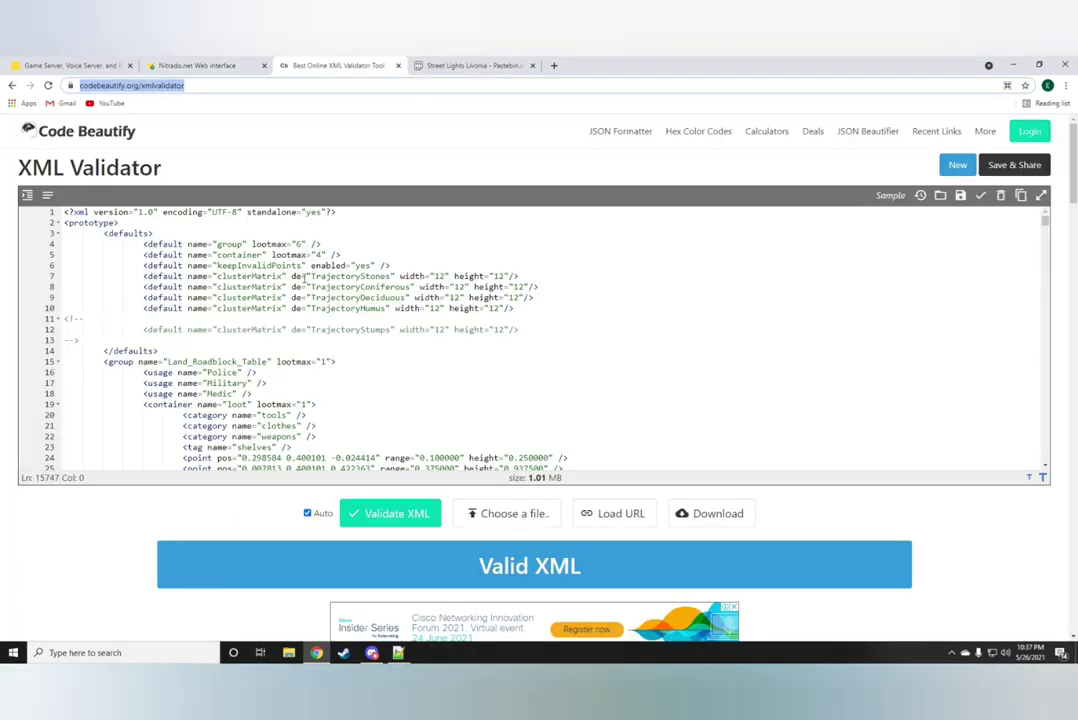
click(207, 350)
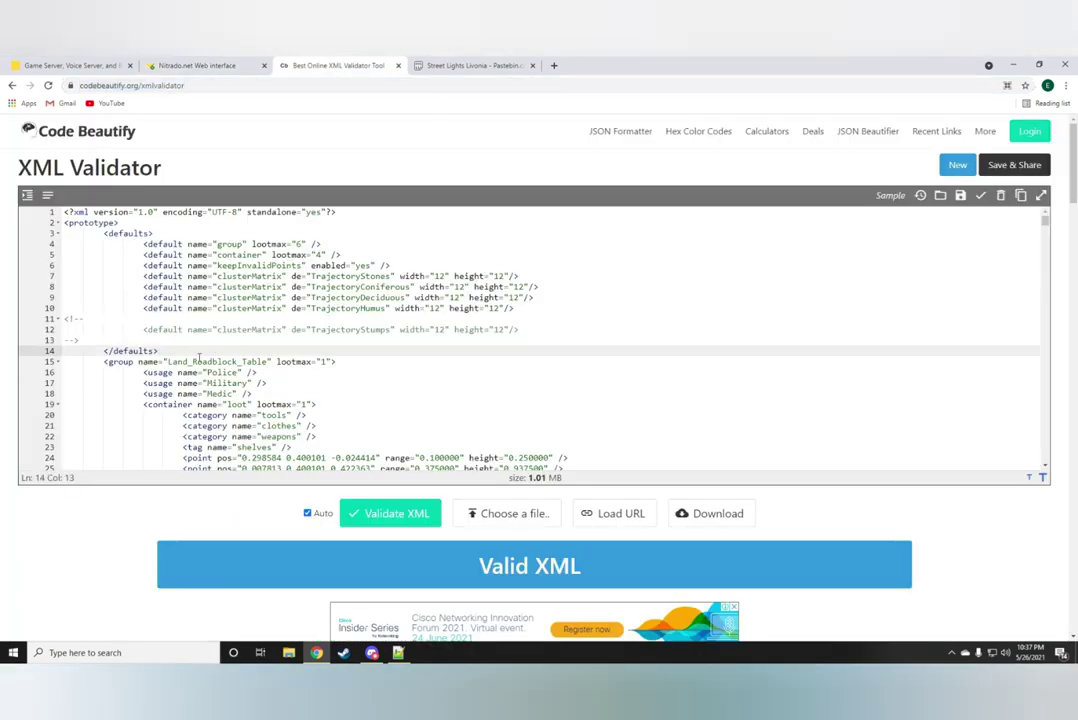
key(Return)
right_click(160, 362)
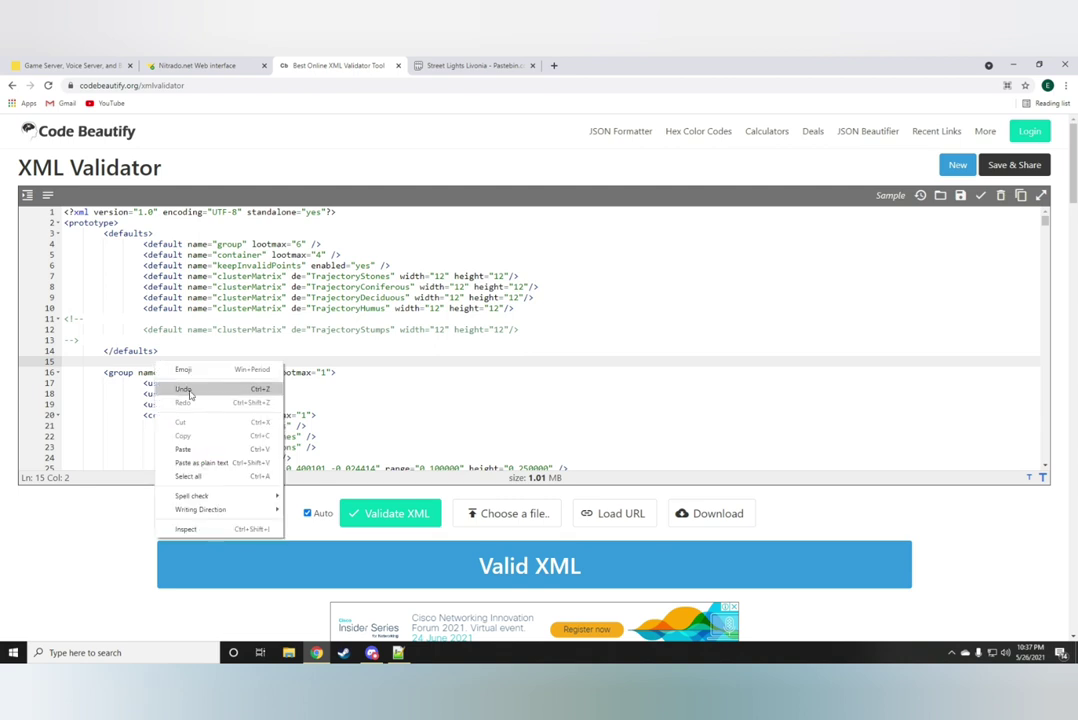
click(205, 450)
scroll(179, 388, down, 2)
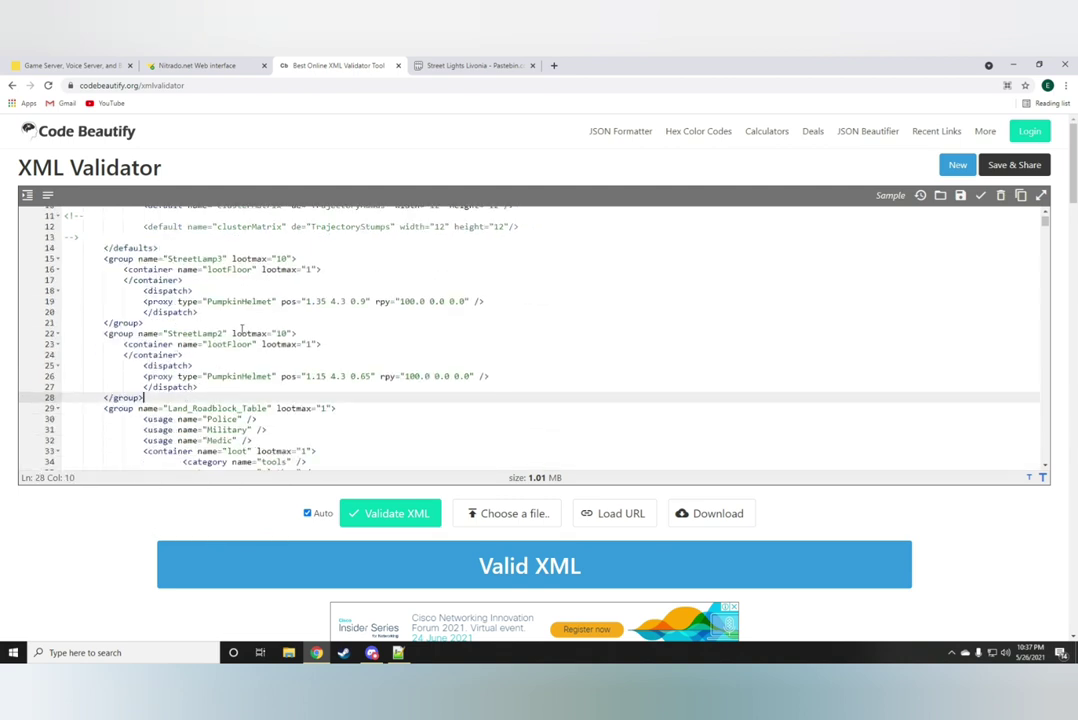
drag(481, 566, 584, 570)
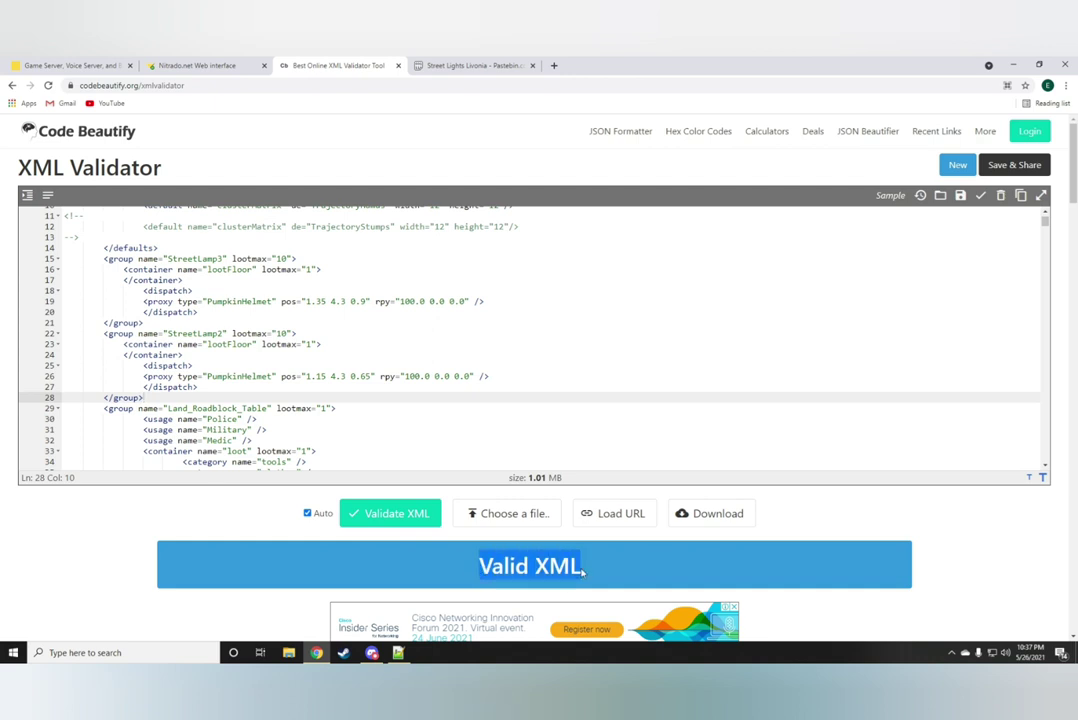
Copy the full edited XML from the validator, replace the contents of mapgroupproto.xml on Nitrado with it, and save the file
click(372, 440)
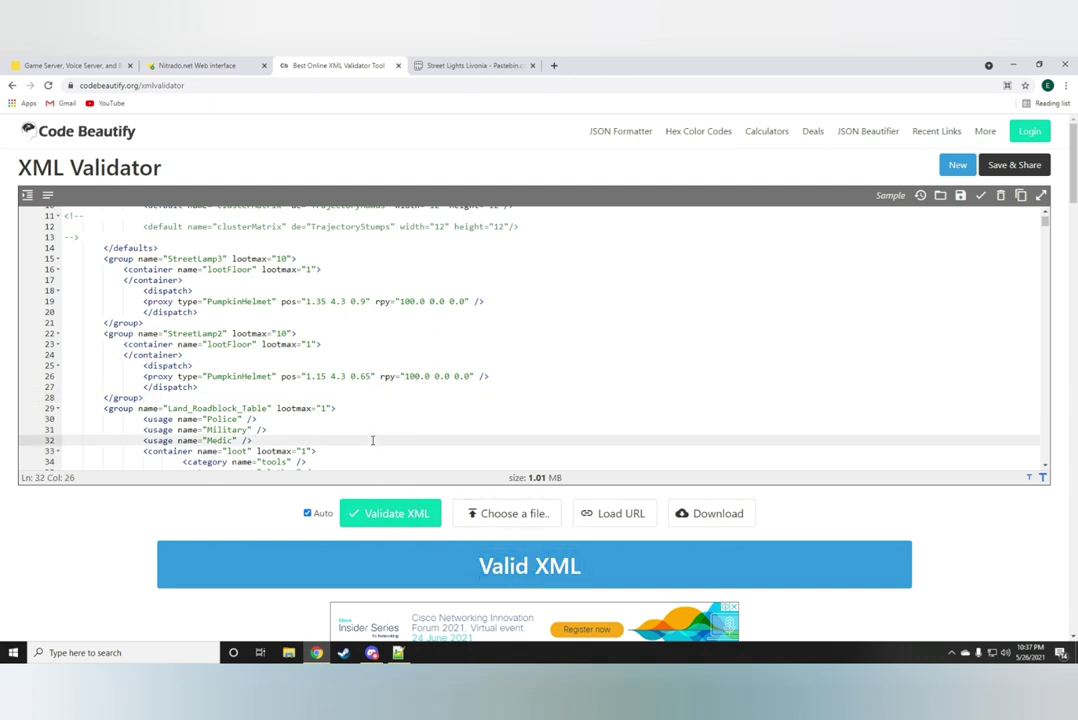
key(ctrl+a)
right_click(368, 437)
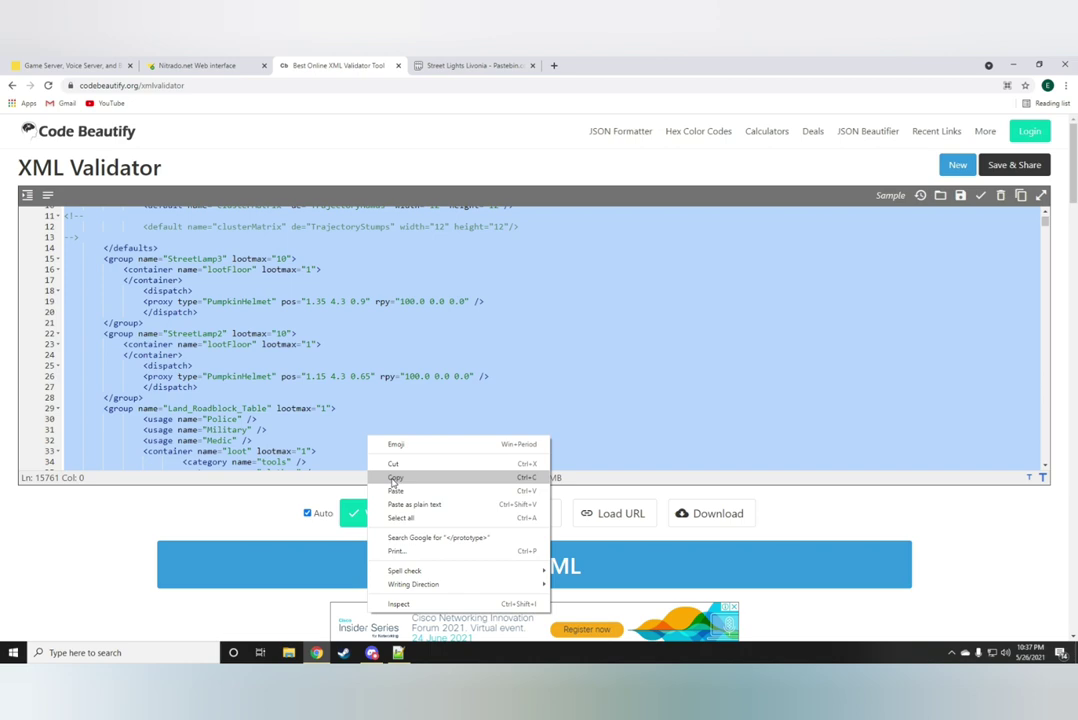
click(394, 478)
click(209, 63)
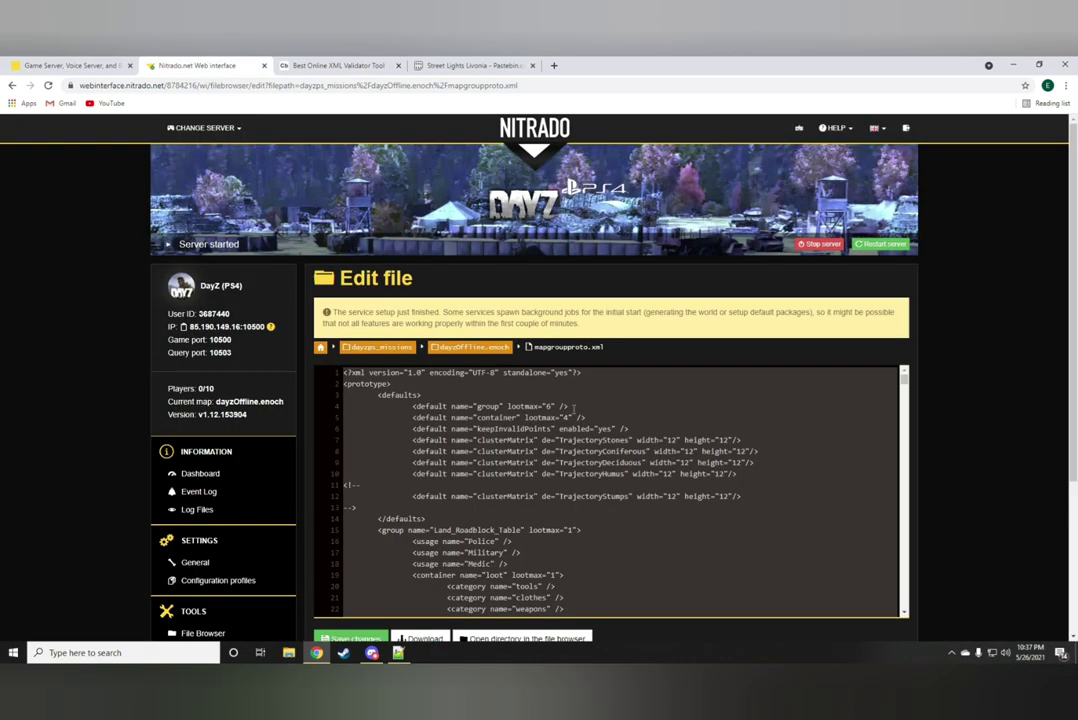
right_click(582, 420)
click(608, 474)
key(ctrl+End)
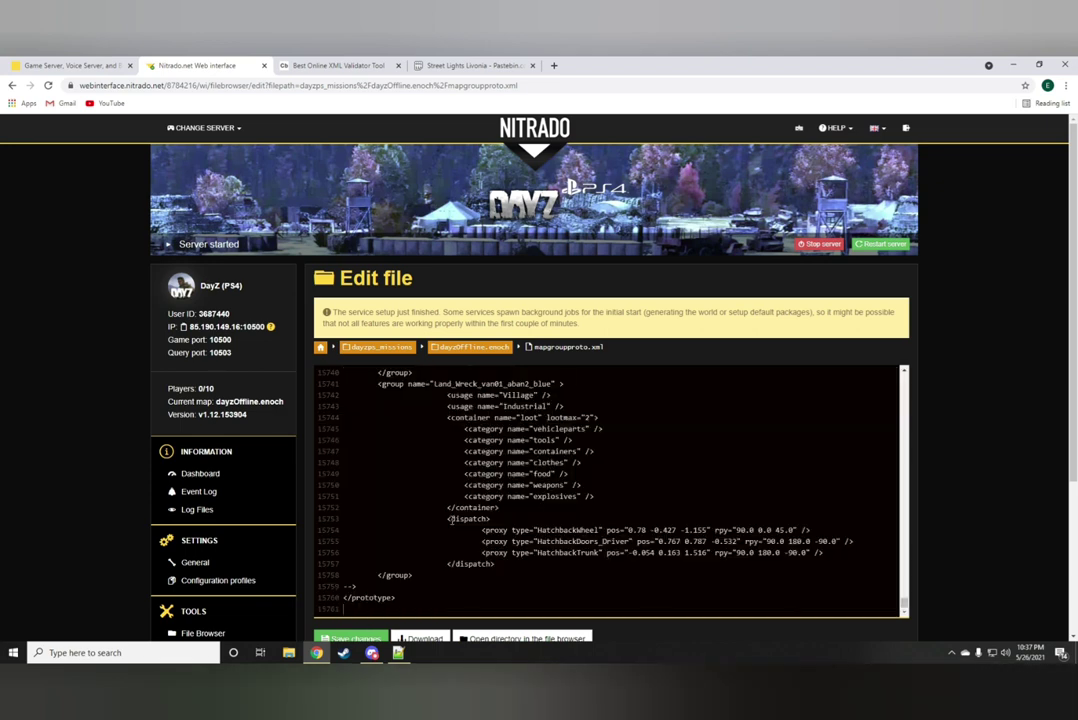
scroll(400, 560, down, 1)
click(355, 583)
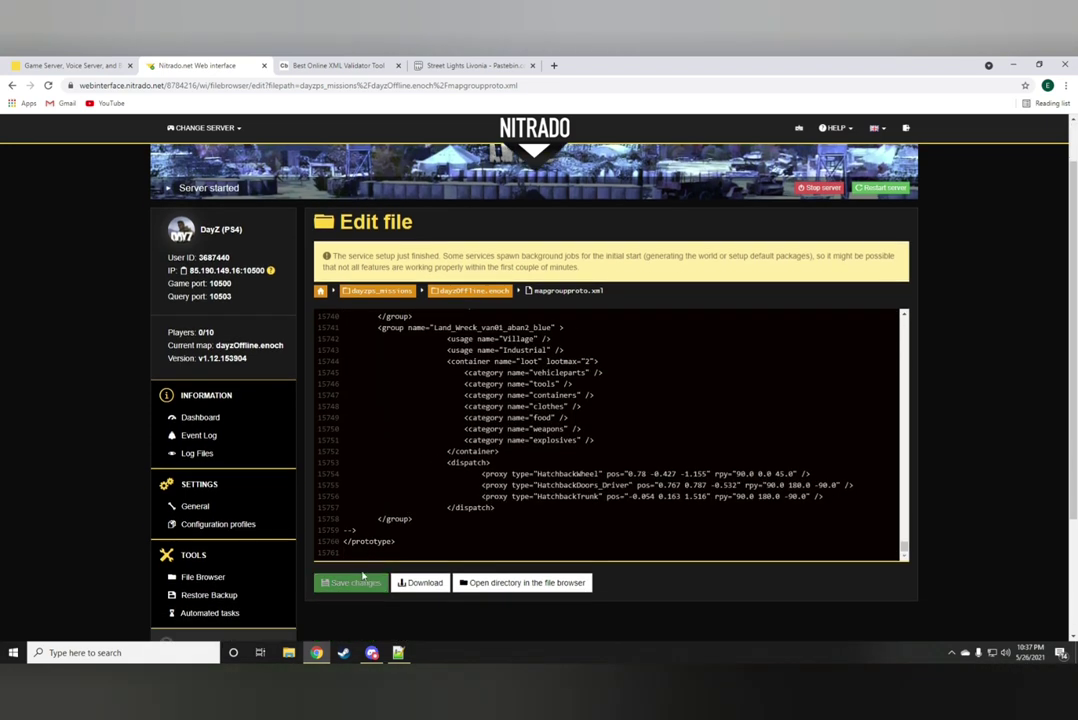
Return to the dayzOffline.enoch folder and open mapgrouppos.xml for editing
click(476, 291)
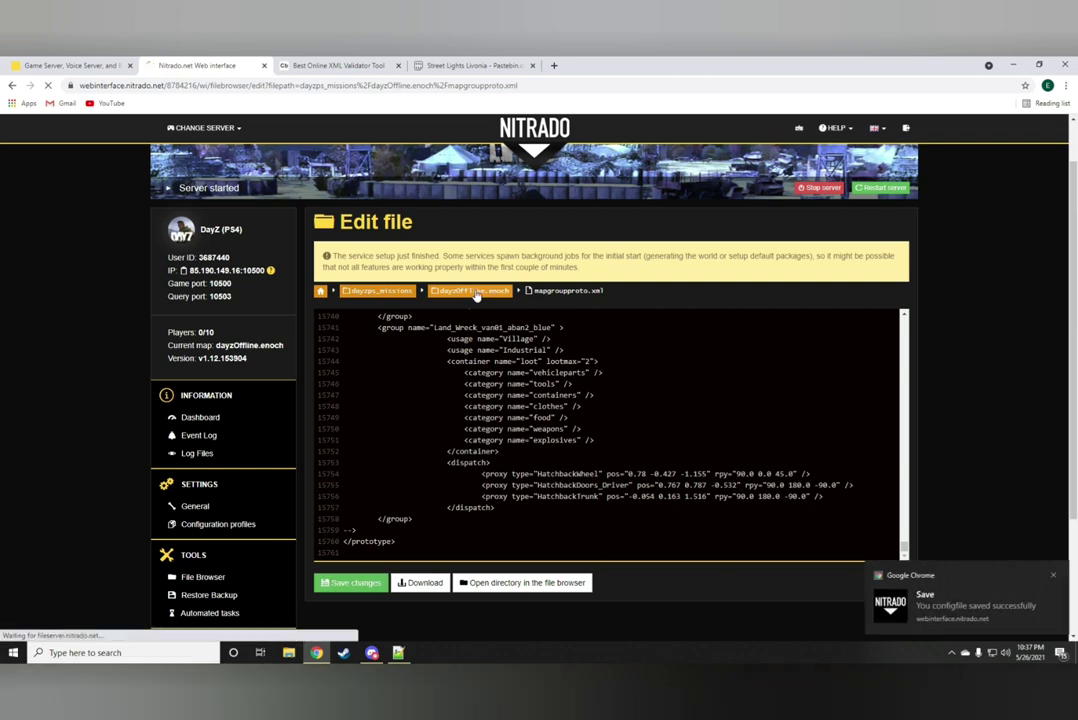
scroll(551, 378, down, 5)
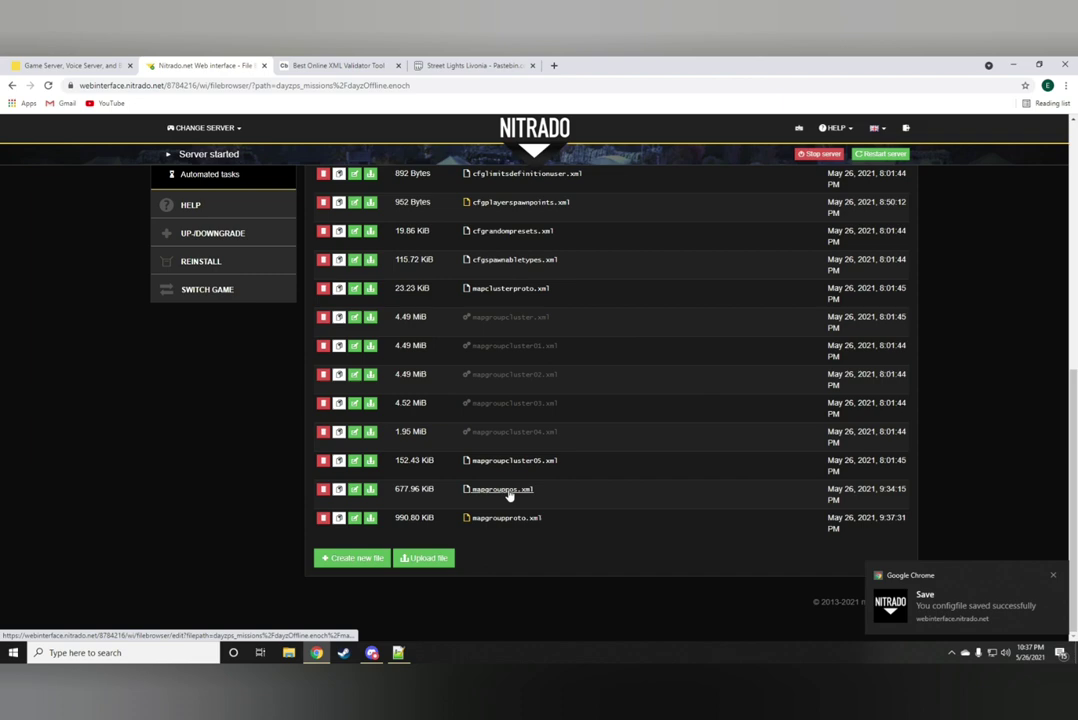
click(508, 494)
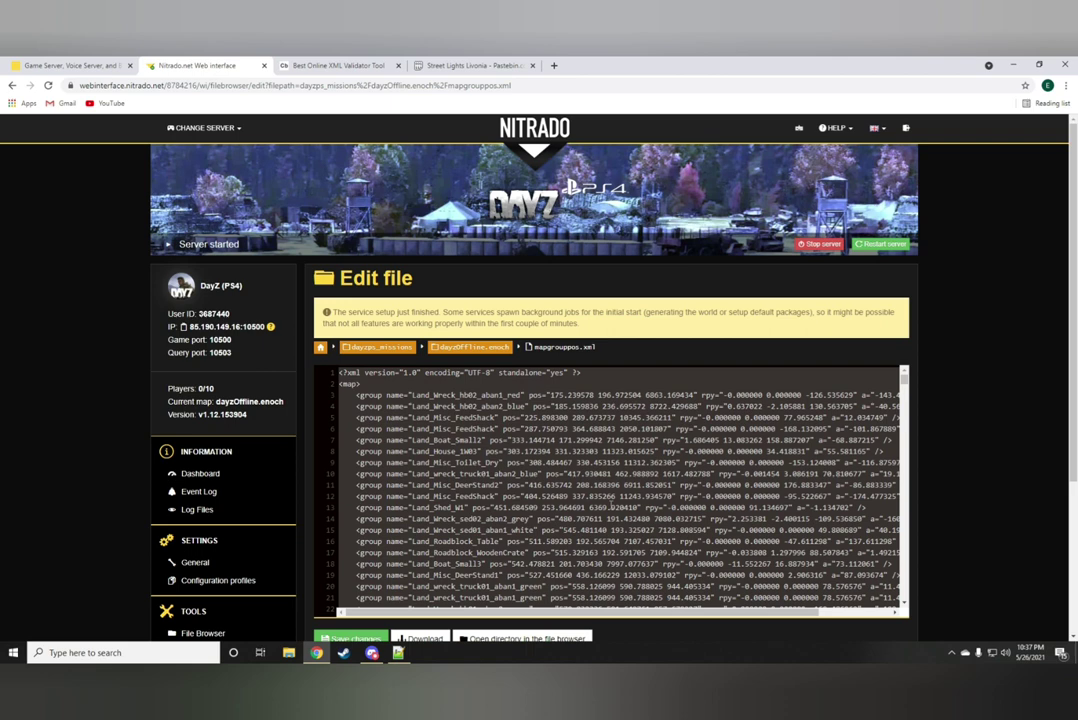
Copy the entire mapgrouppos.xml content and paste it over the existing text in the Code Beautify XML Validator
right_click(612, 498)
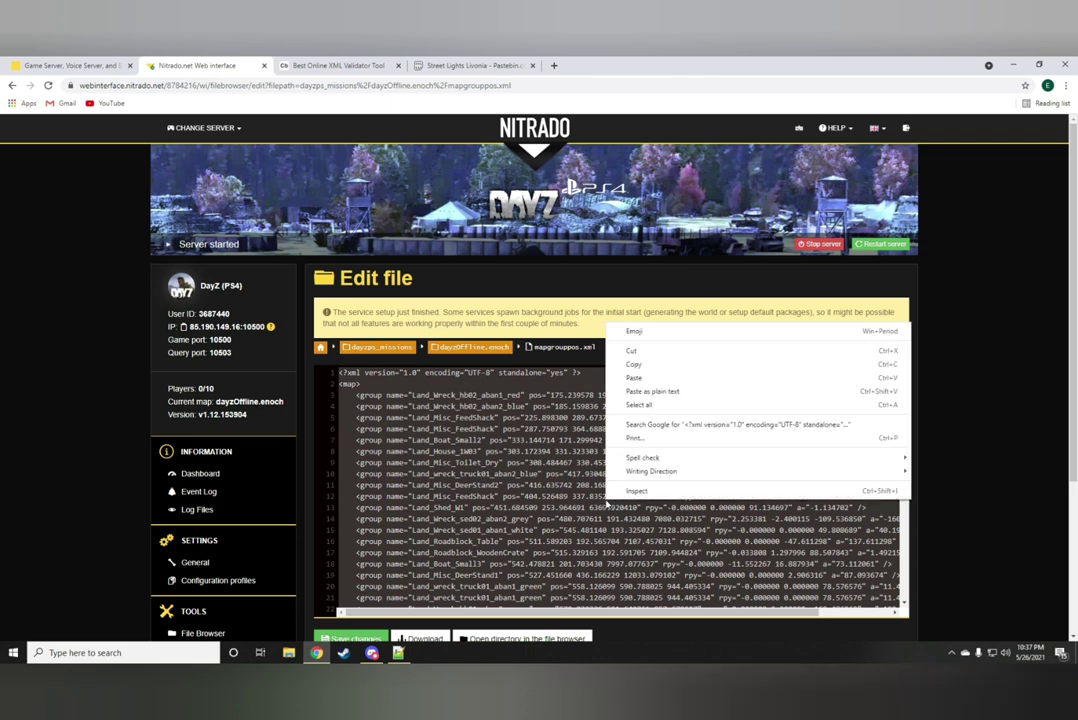
click(633, 364)
key(ctrl+Tab)
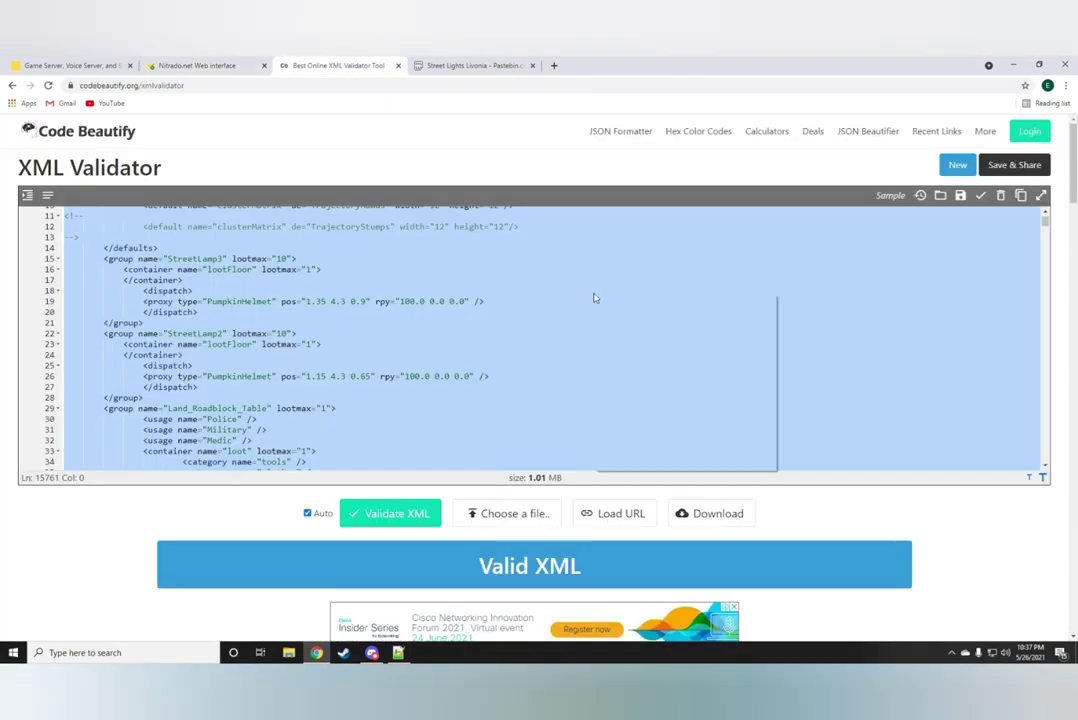
right_click(595, 297)
click(617, 348)
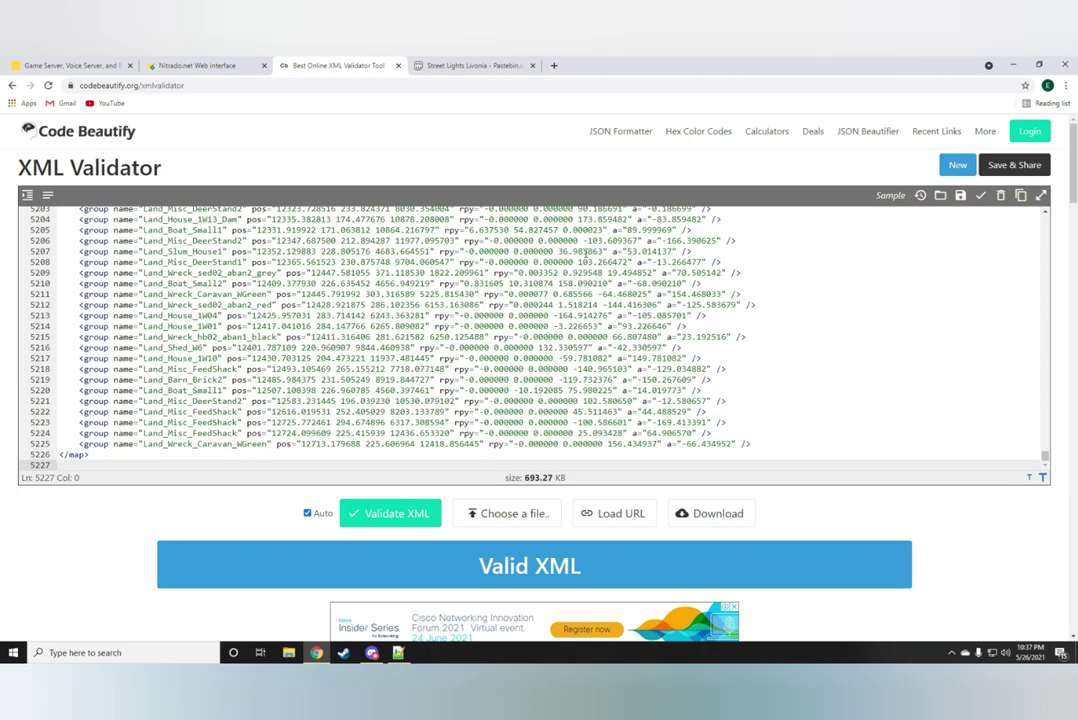
Copy all StreetLamp position entries under the MapgroupPos.xml heading of the Street Lights Livonia Pastebin page
click(440, 65)
scroll(419, 349, down, 5)
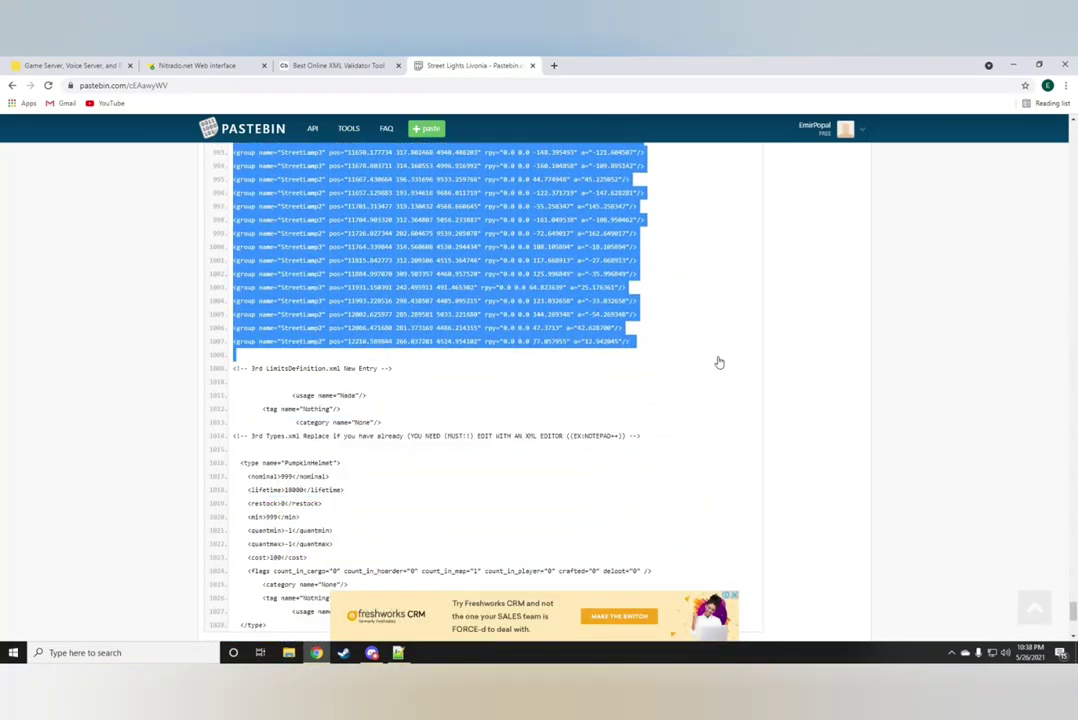
right_click(497, 259)
click(512, 264)
Insert the copied StreetLamp entries on a new line just before the closing </map> tag in the Code Beautify XML Validator
click(336, 65)
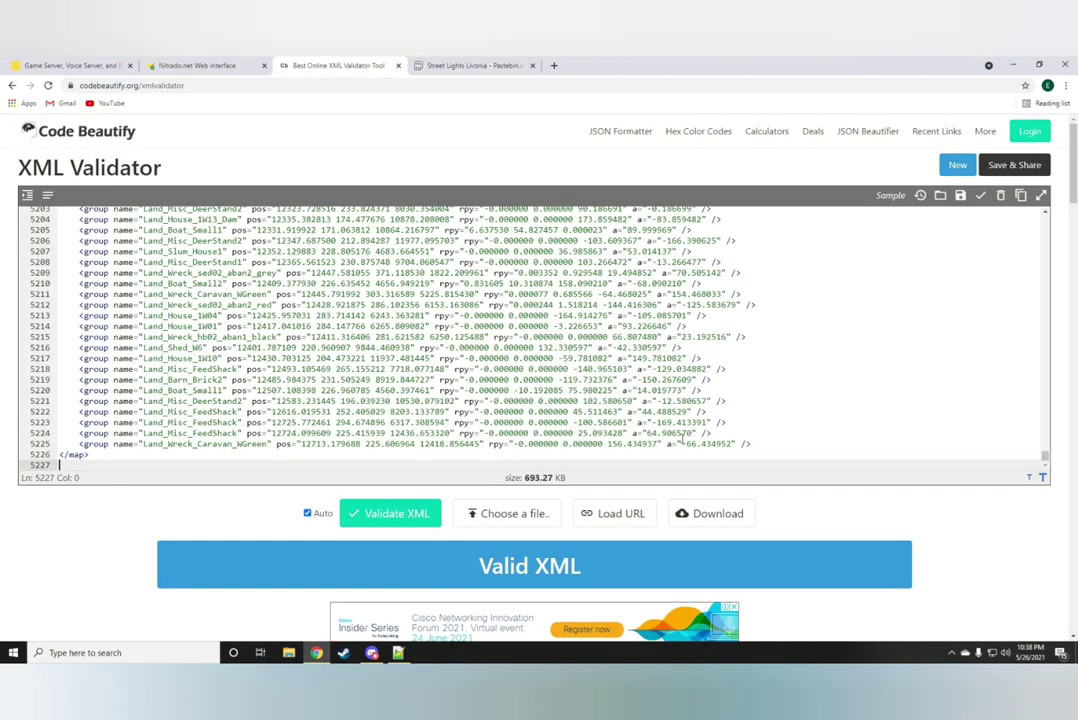
click(761, 447)
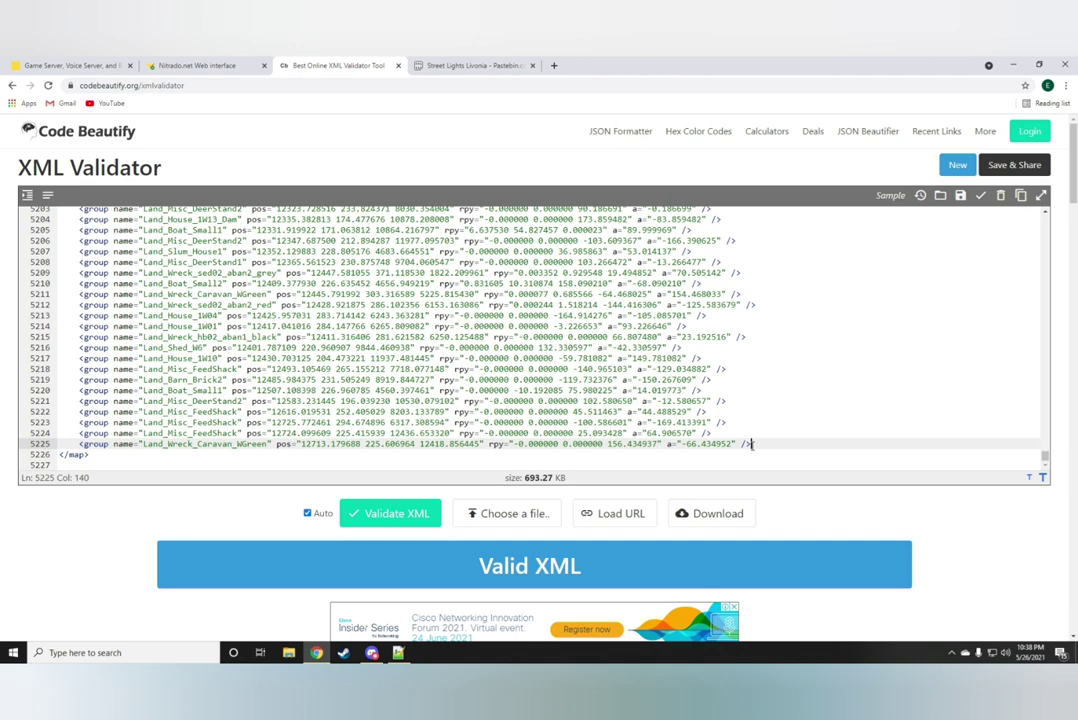
key(Return)
right_click(656, 456)
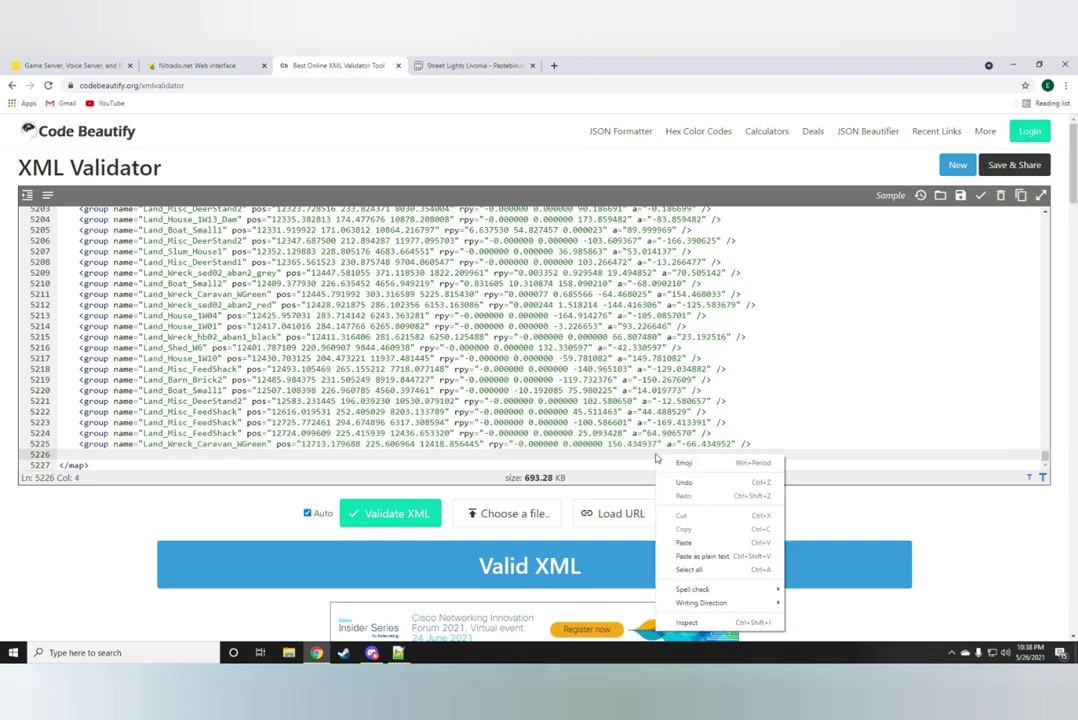
click(683, 542)
scroll(492, 446, down, 1)
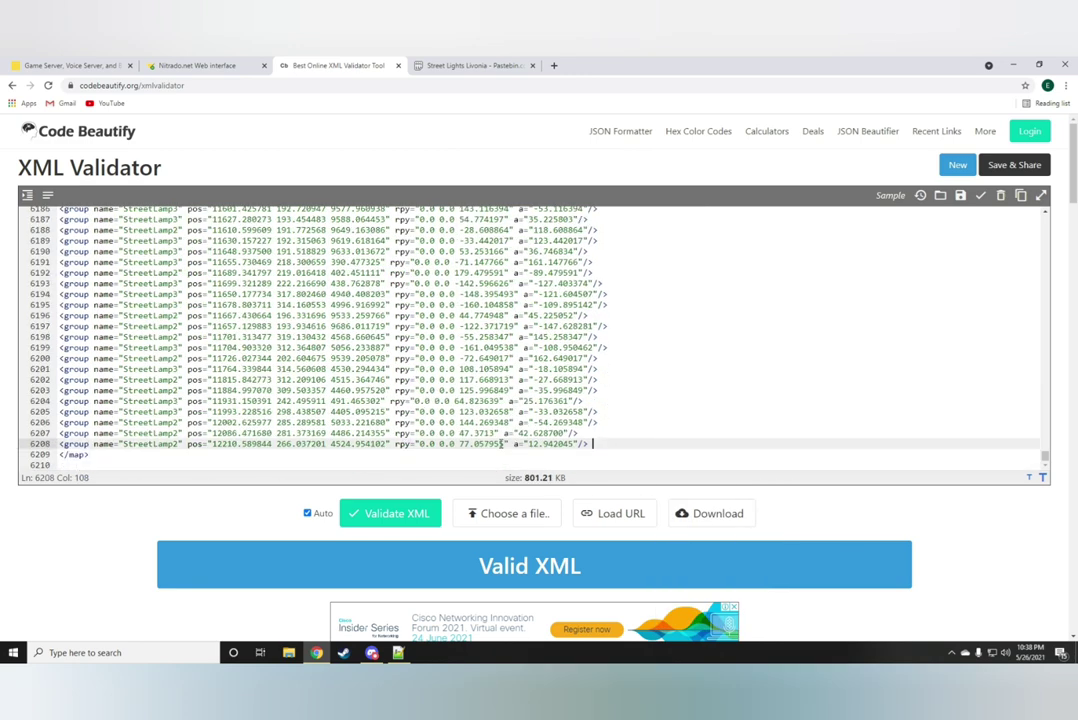
Copy the full edited XML from the validator, paste it over the contents of mapgrouppos.xml on Nitrado, and save the file
key(ctrl+a)
right_click(659, 448)
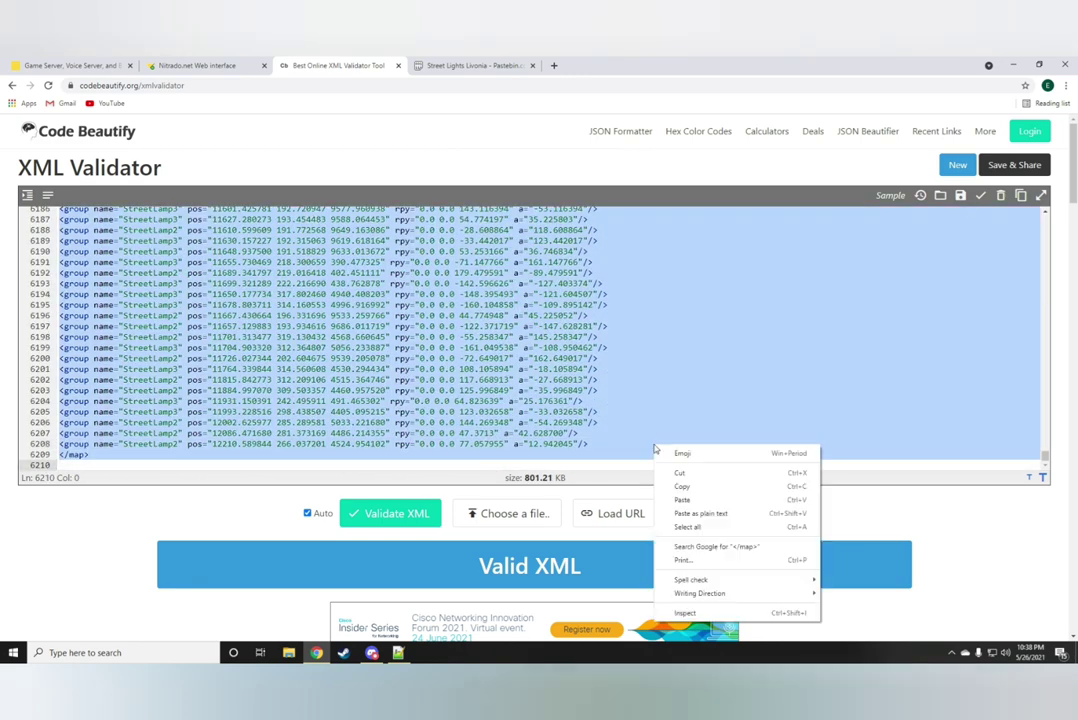
click(681, 488)
click(197, 66)
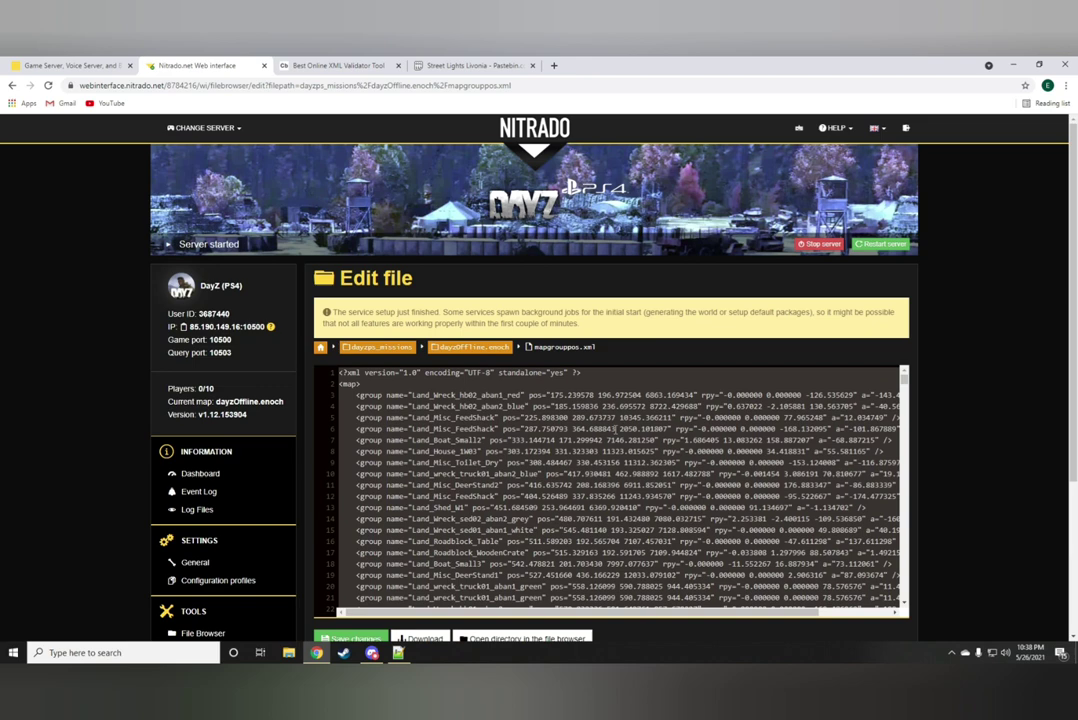
right_click(616, 428)
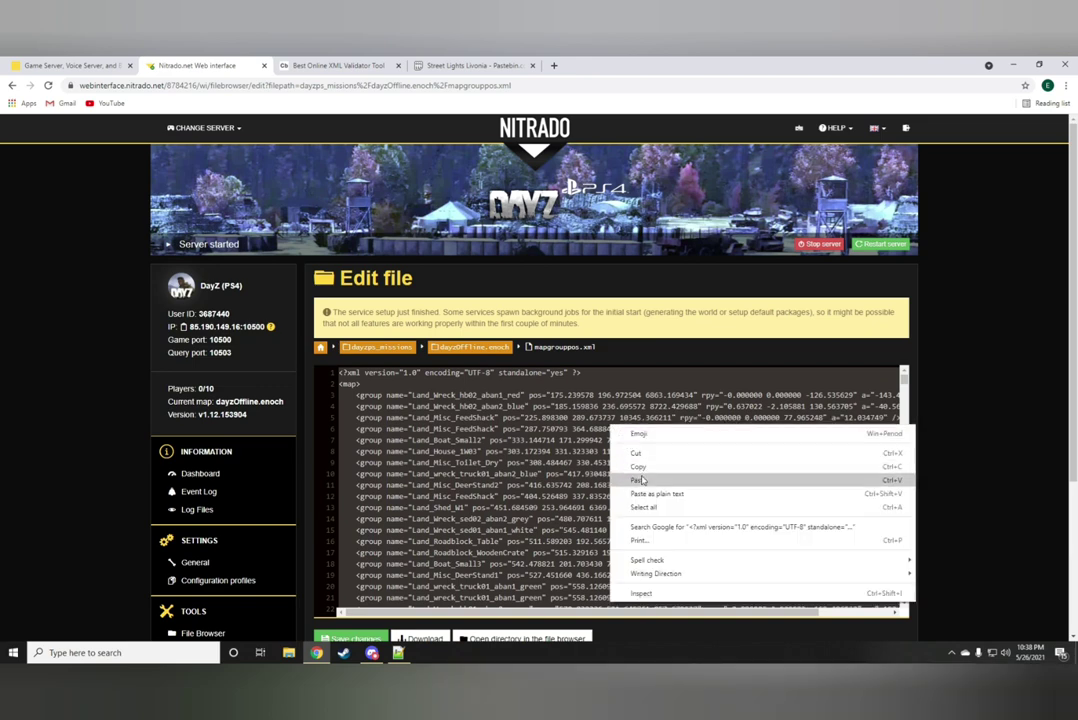
click(611, 474)
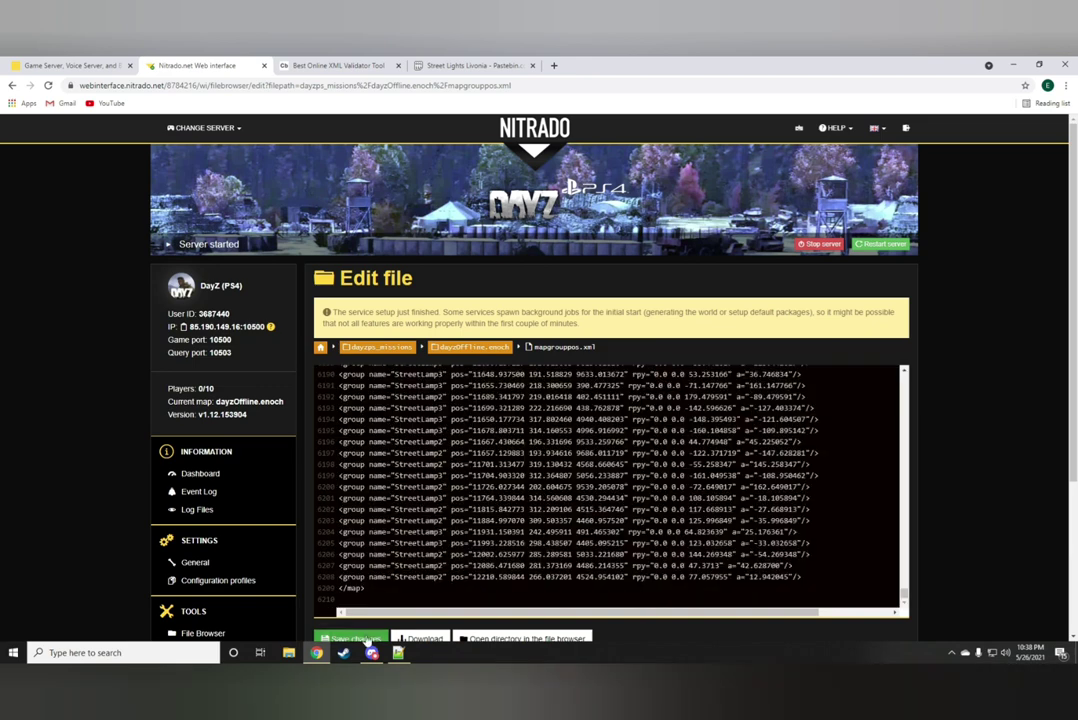
click(364, 640)
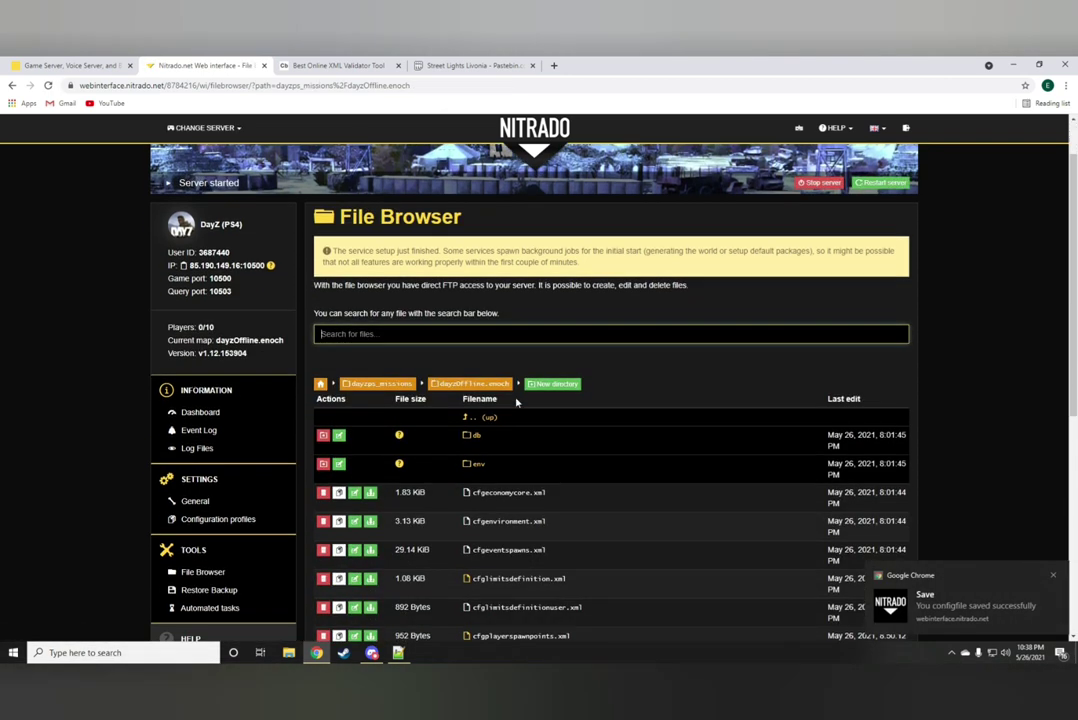
Open cfglimitsdefinition.xml from the dayzOffline.enoch folder for editing
scroll(516, 401, down, 3)
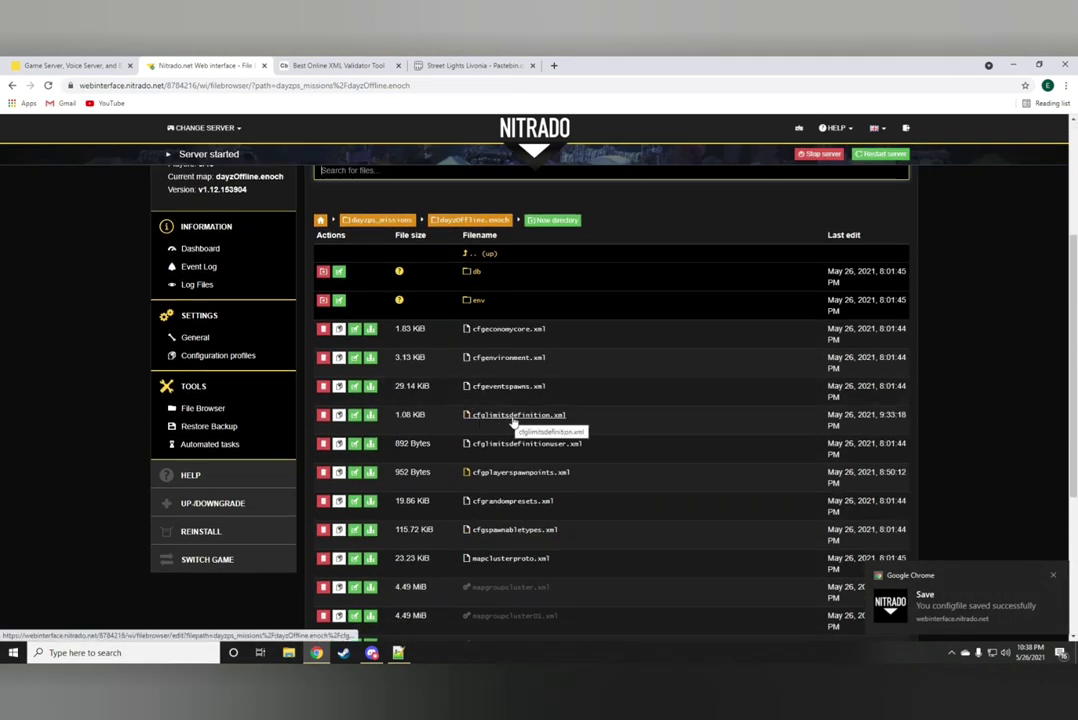
click(513, 419)
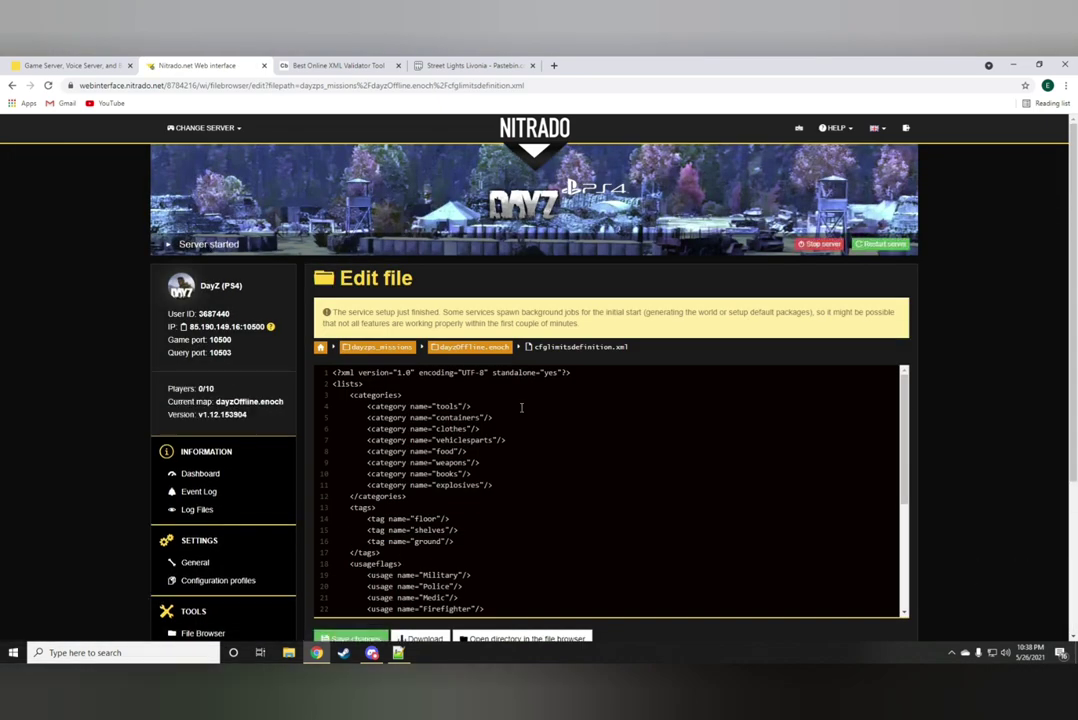
scroll(518, 414, down, 1)
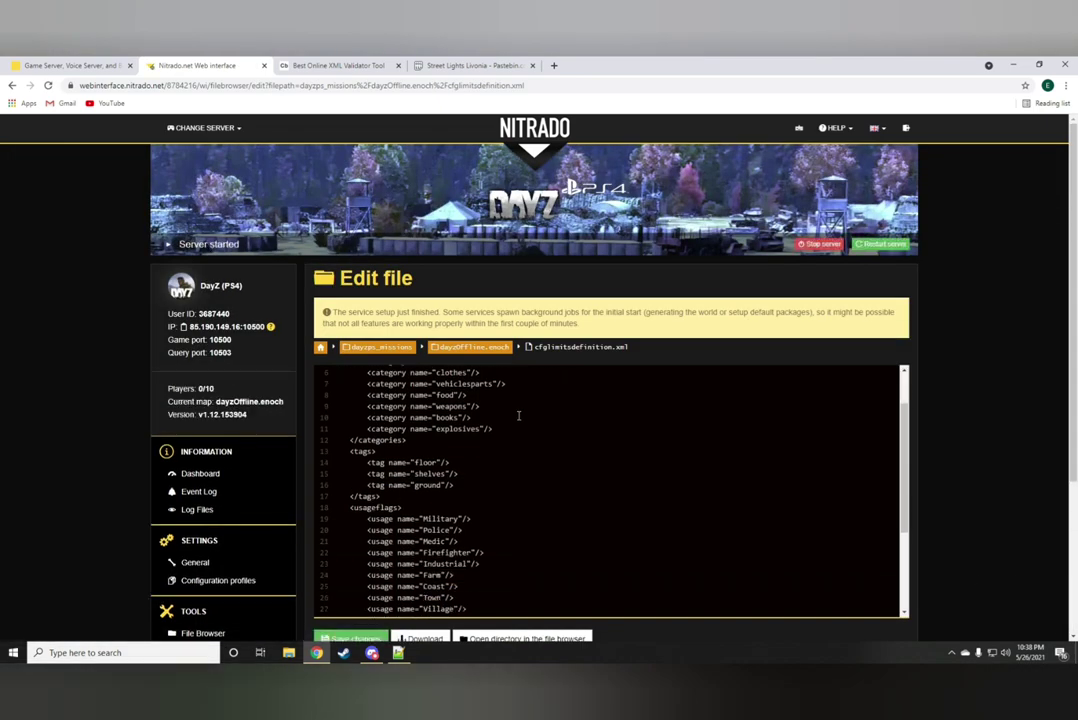
Copy the <usage name="Nada"/> line under the LimitsDefinition.xml heading of the Street Lights Livonia Pastebin page
click(440, 65)
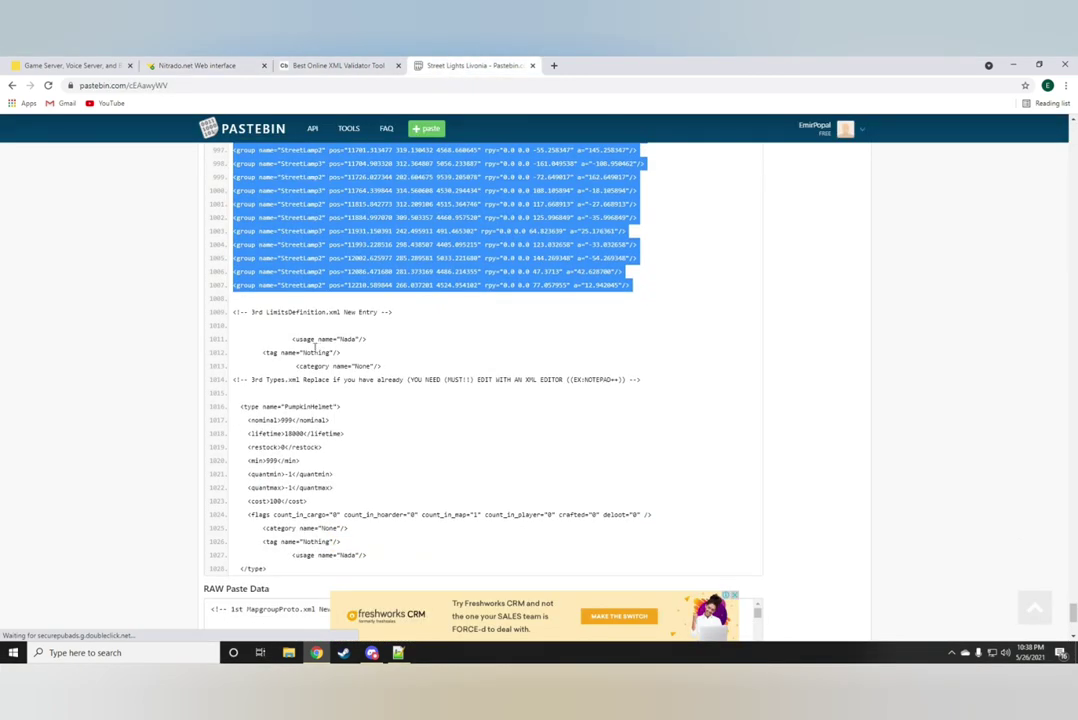
drag(293, 339, 365, 344)
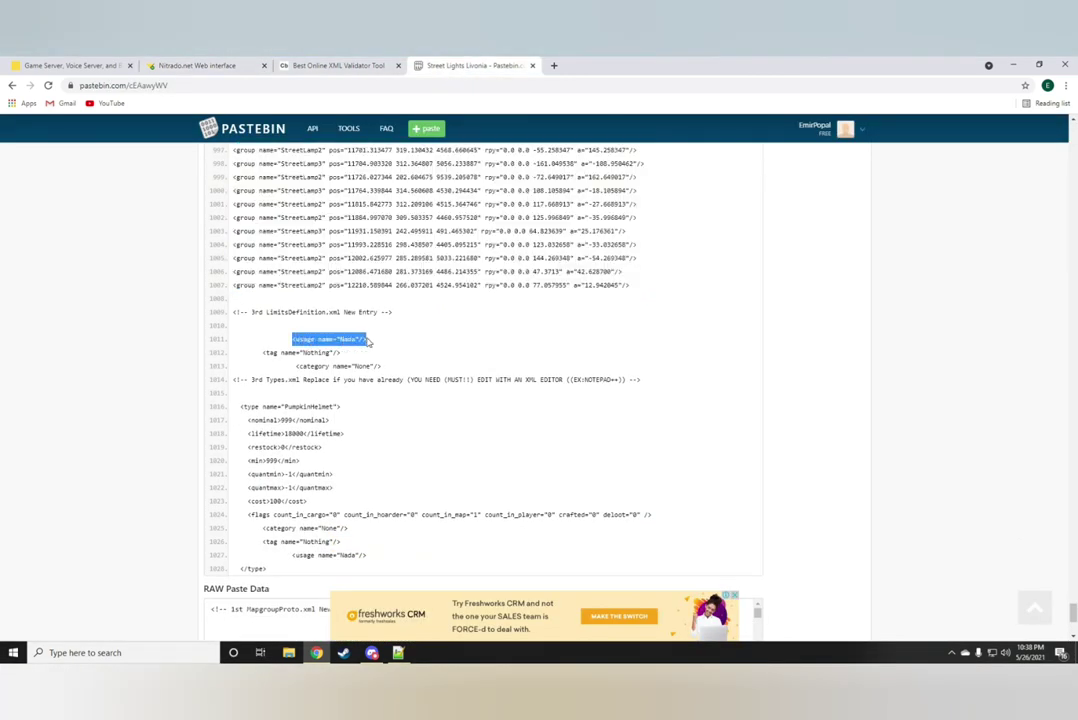
right_click(356, 346)
click(361, 351)
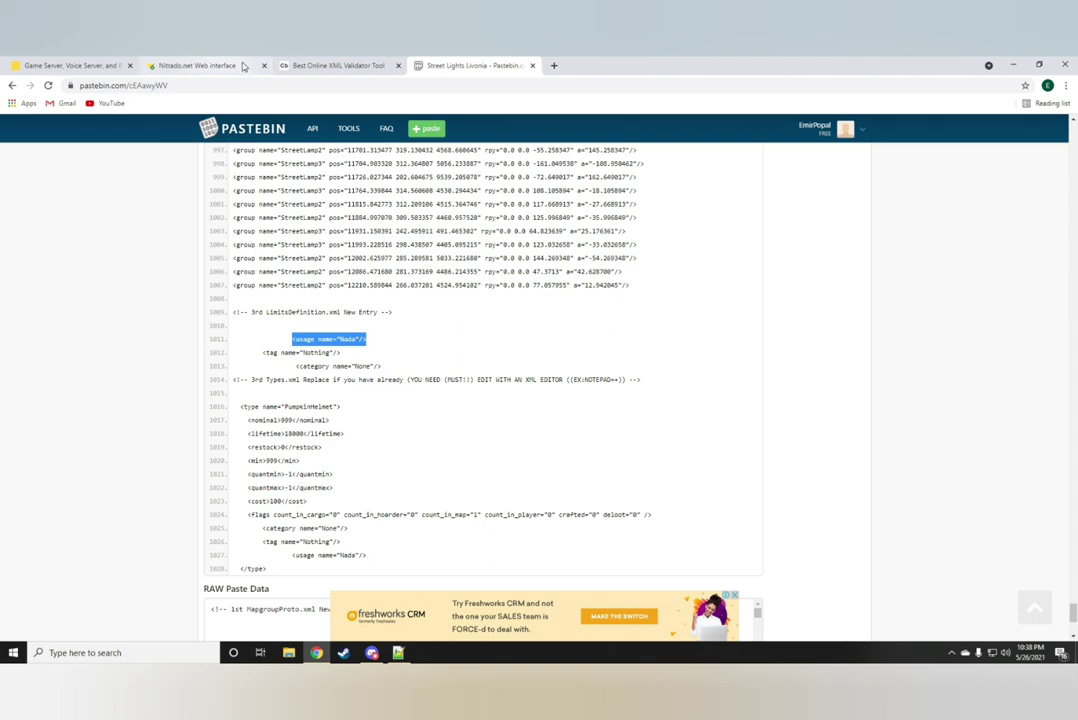
Return to cfglimitsdefinition.xml on Nitrado and add an empty line directly below the opening <tags> element
click(330, 65)
click(200, 65)
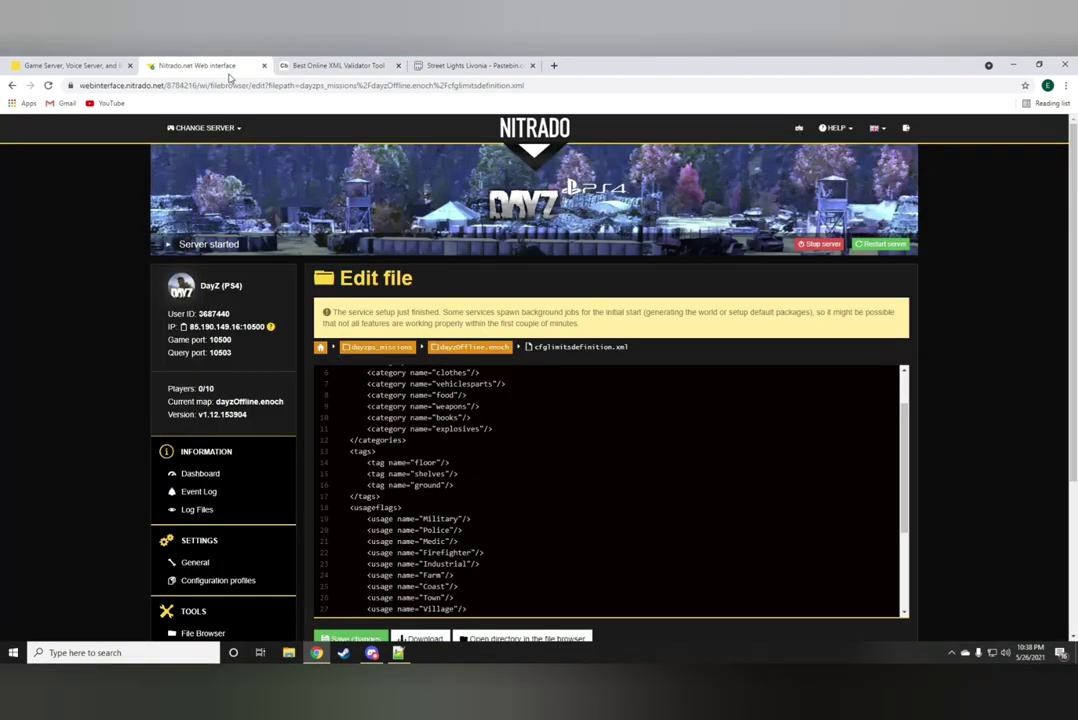
scroll(432, 433, up, 2)
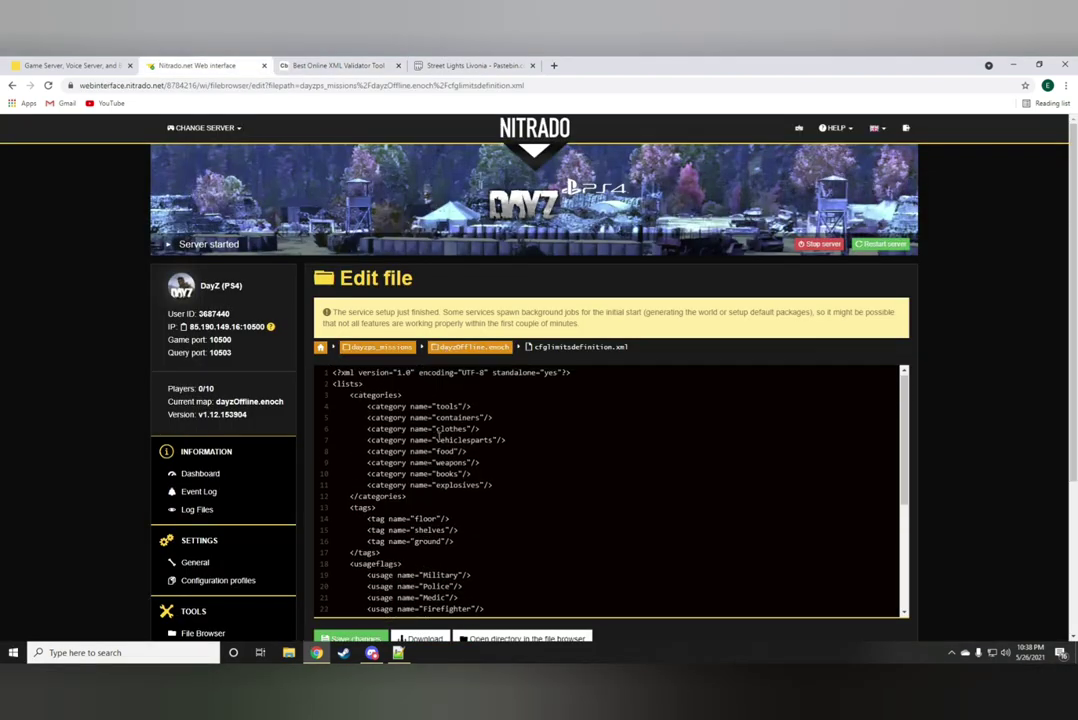
scroll(432, 457, down, 2)
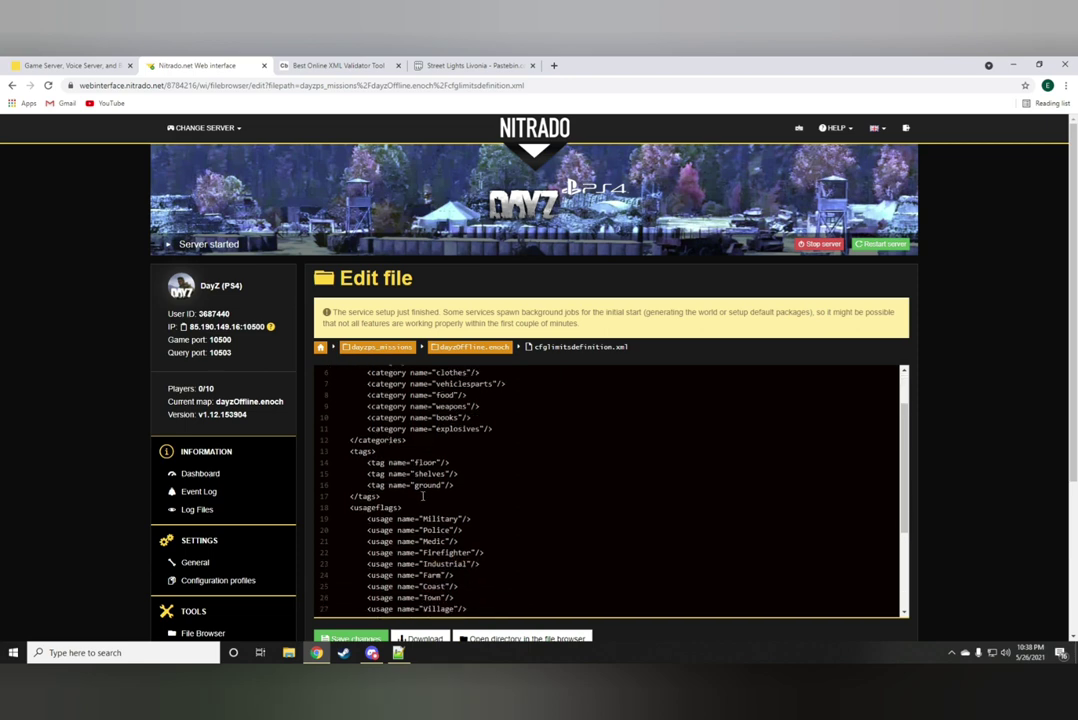
click(404, 457)
key(Return)
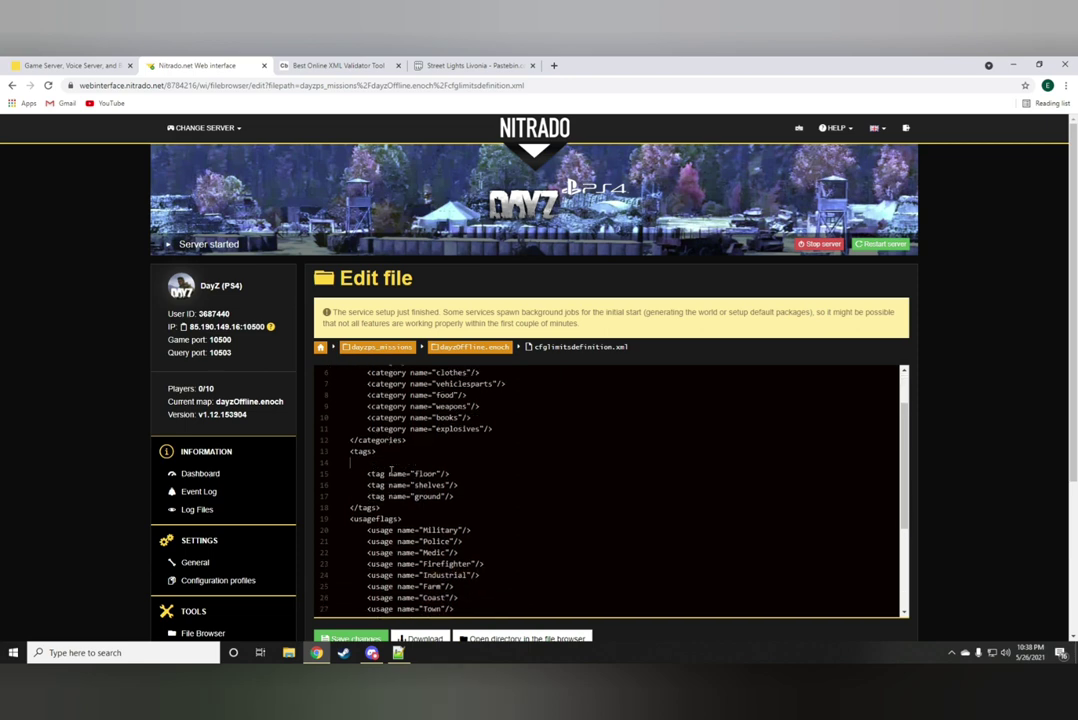
right_click(390, 467)
click(421, 549)
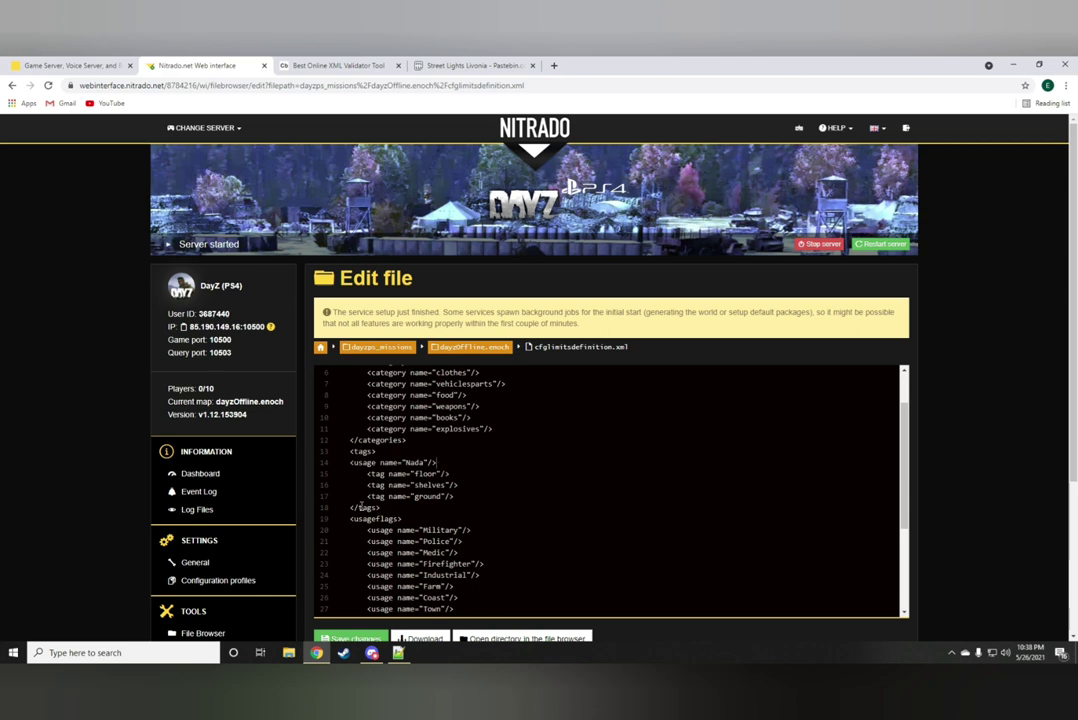
key(ctrl+z)
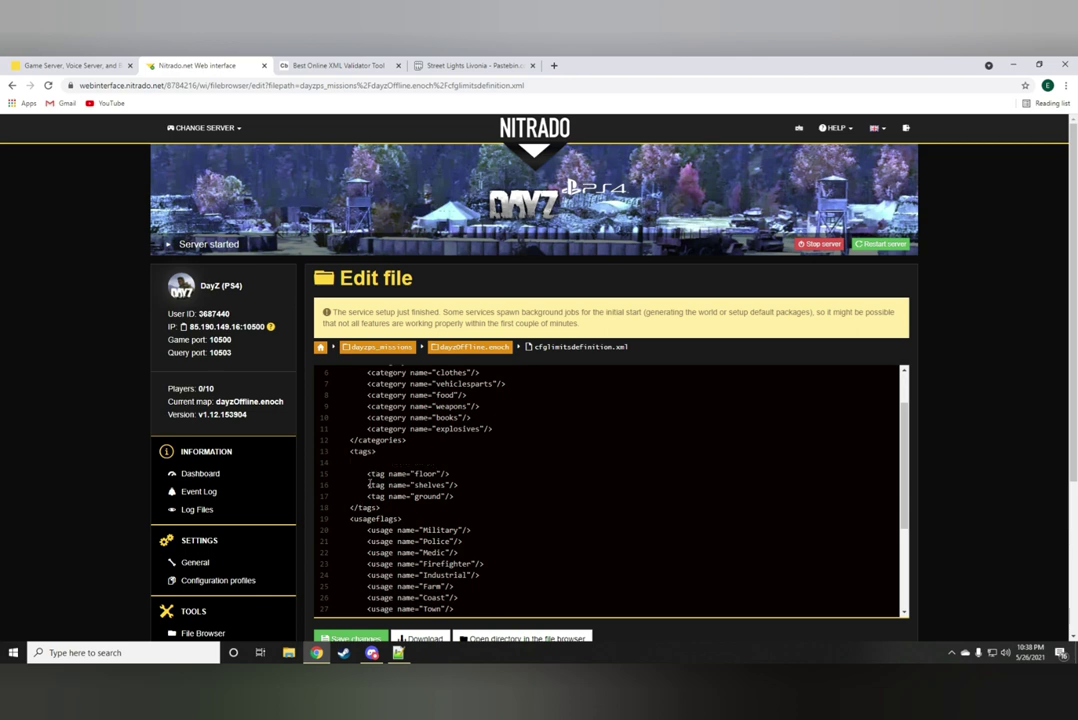
Insert <usage name="Nada"/> as the first entry under <usageflags>, indented to line up with the other usage lines
scroll(382, 472, up, 2)
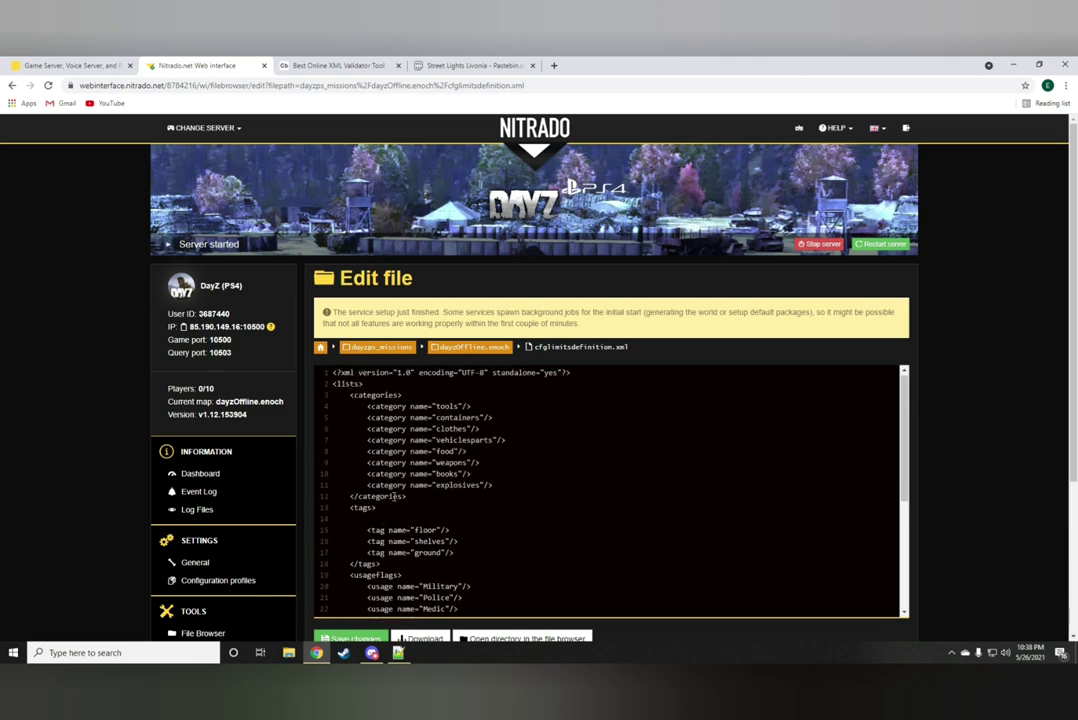
click(416, 575)
key(Return)
scroll(405, 550, down, 4)
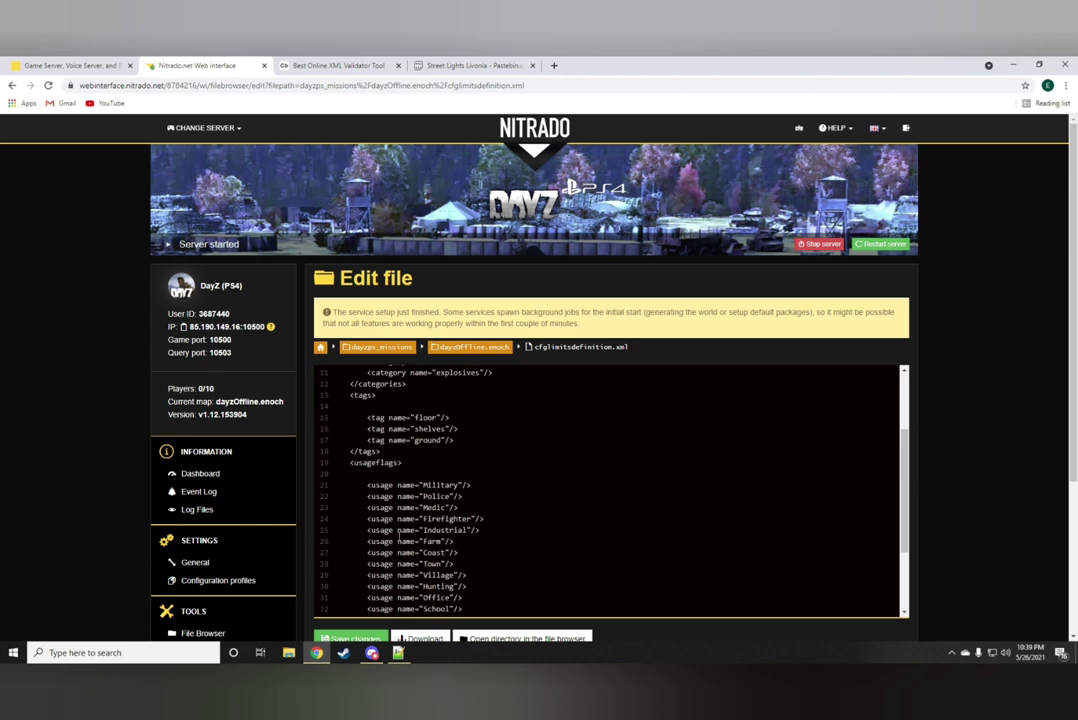
right_click(388, 481)
click(405, 385)
click(353, 481)
key(Tab)
Copy the complete <tag name="Nothing"/> line under the LimitsDefinition.xml heading on the Pastebin page
click(340, 65)
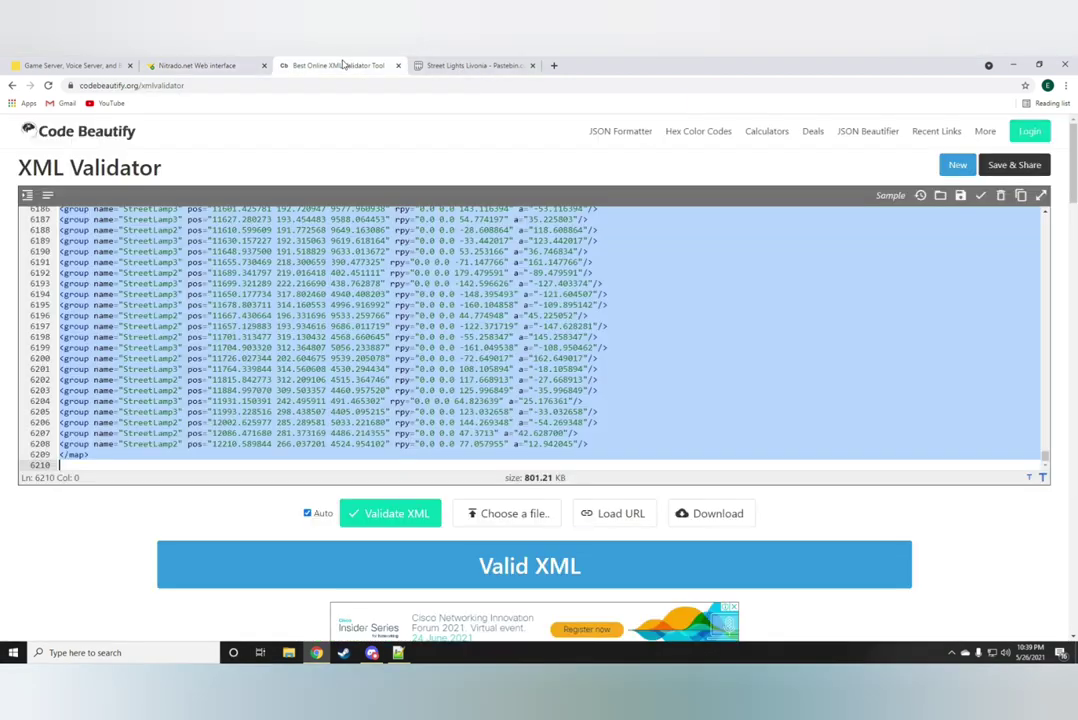
click(455, 66)
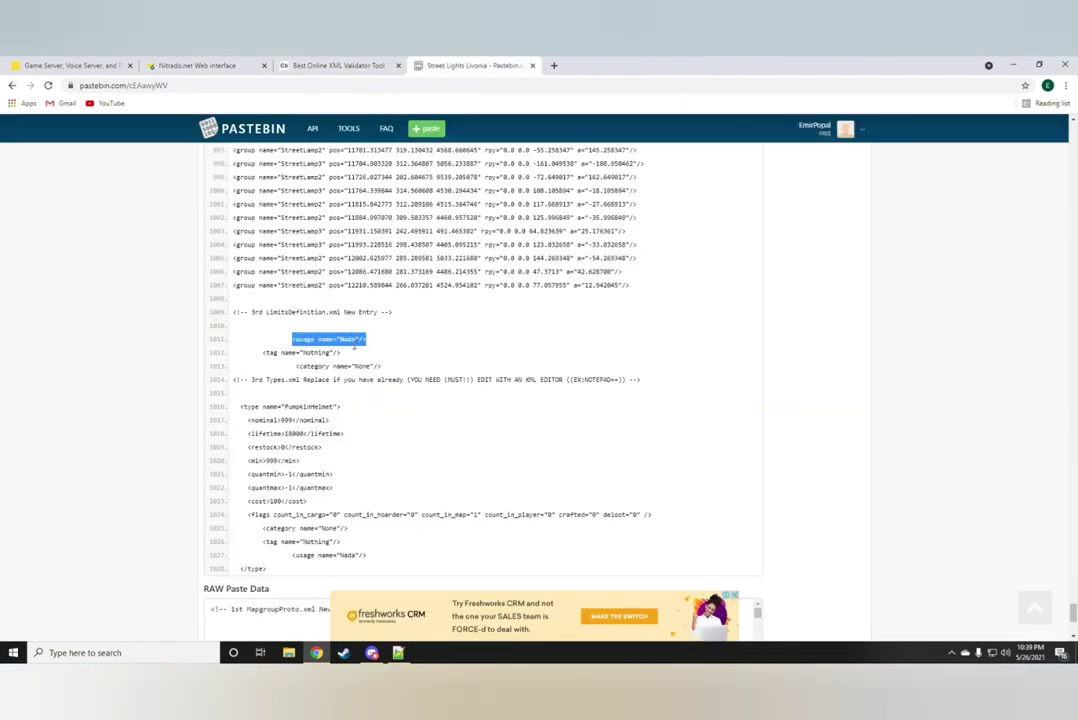
drag(263, 352, 340, 353)
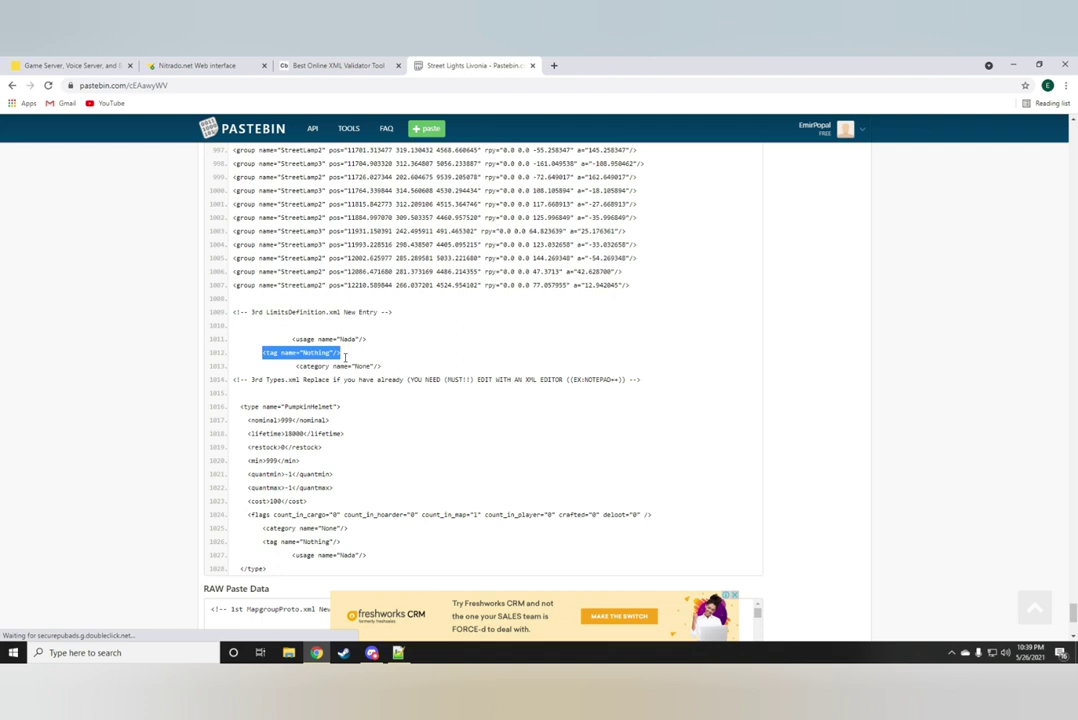
right_click(338, 356)
click(339, 364)
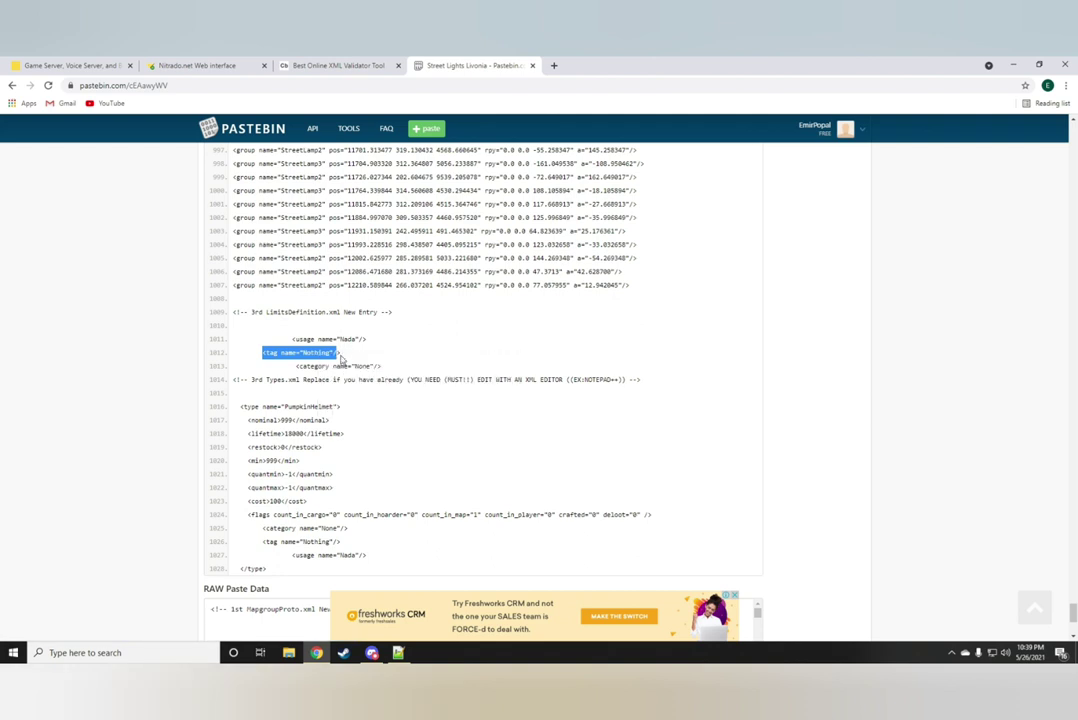
click(340, 358)
drag(341, 354, 262, 355)
right_click(284, 356)
click(296, 363)
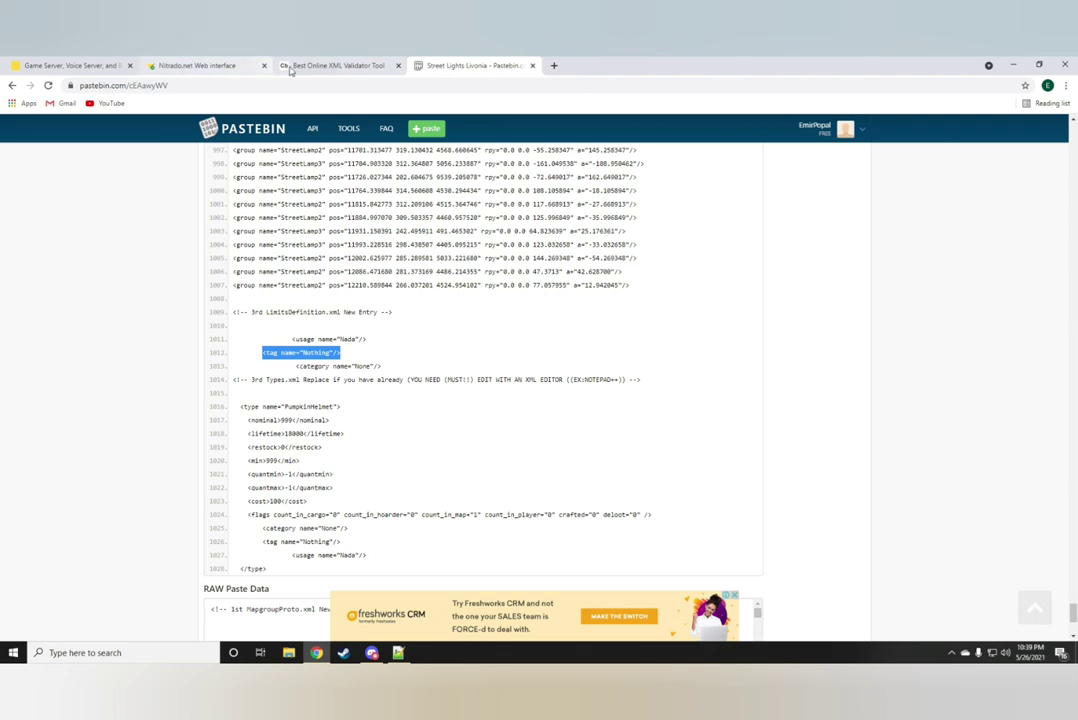
Paste <tag name="Nothing"/> on the empty line below <tags> in cfglimitsdefinition.xml and indent it
click(205, 65)
scroll(437, 436, up, 2)
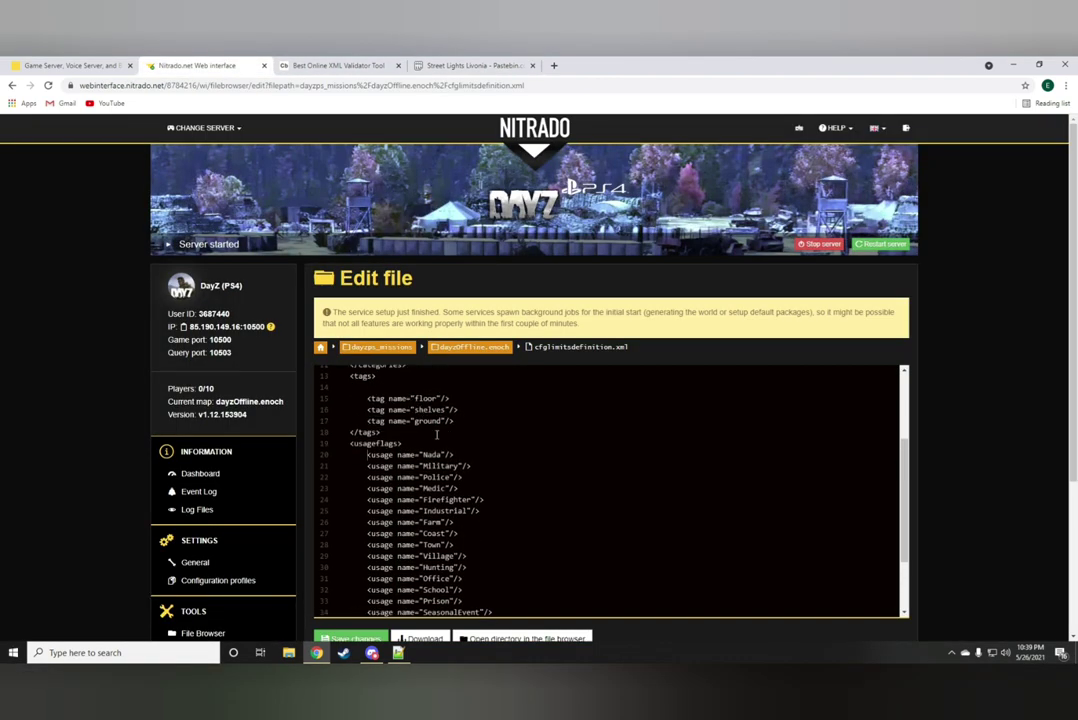
right_click(383, 463)
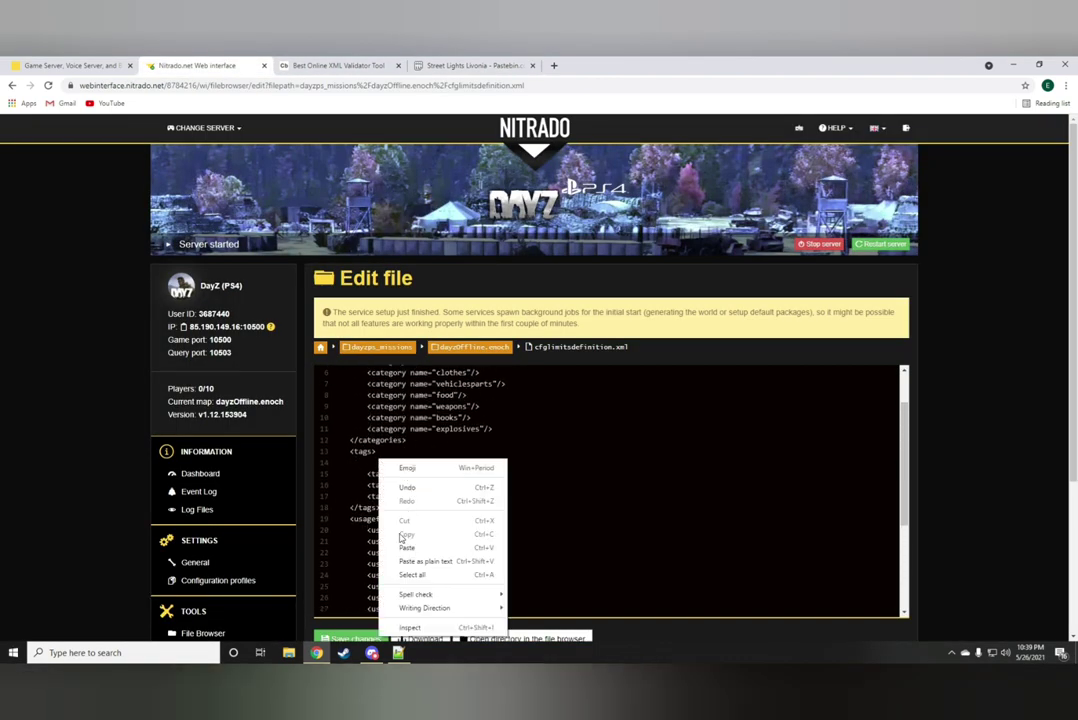
click(405, 549)
key(Tab)
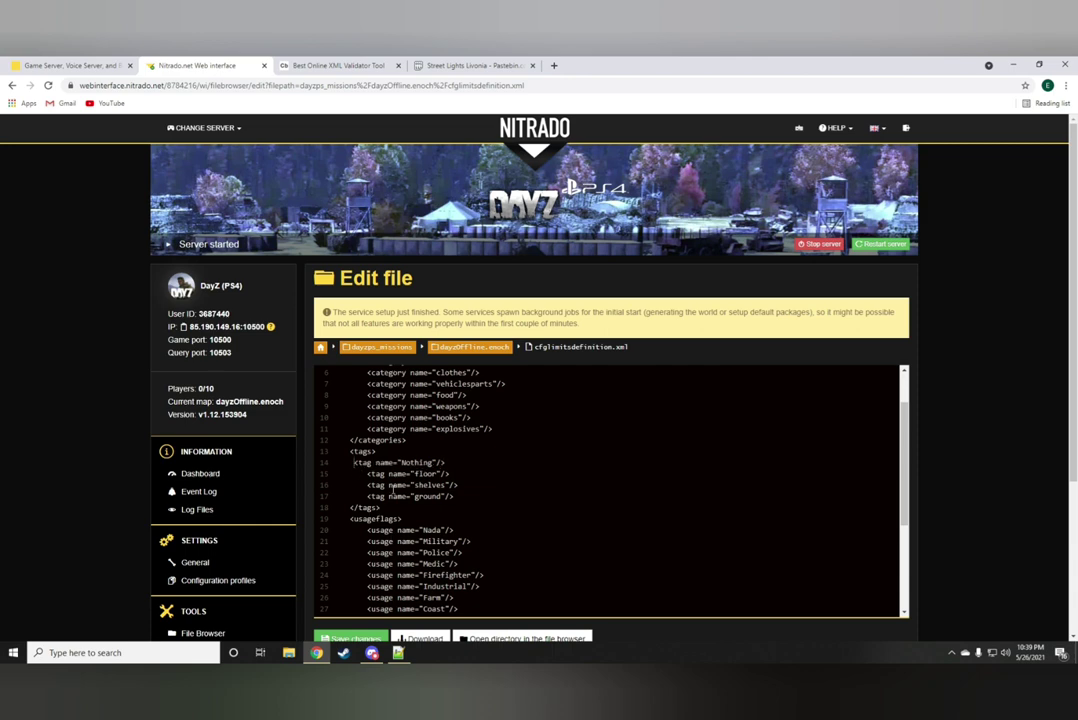
Copy the <category name="None"/> line under the LimitsDefinition.xml heading on the Pastebin page
click(333, 65)
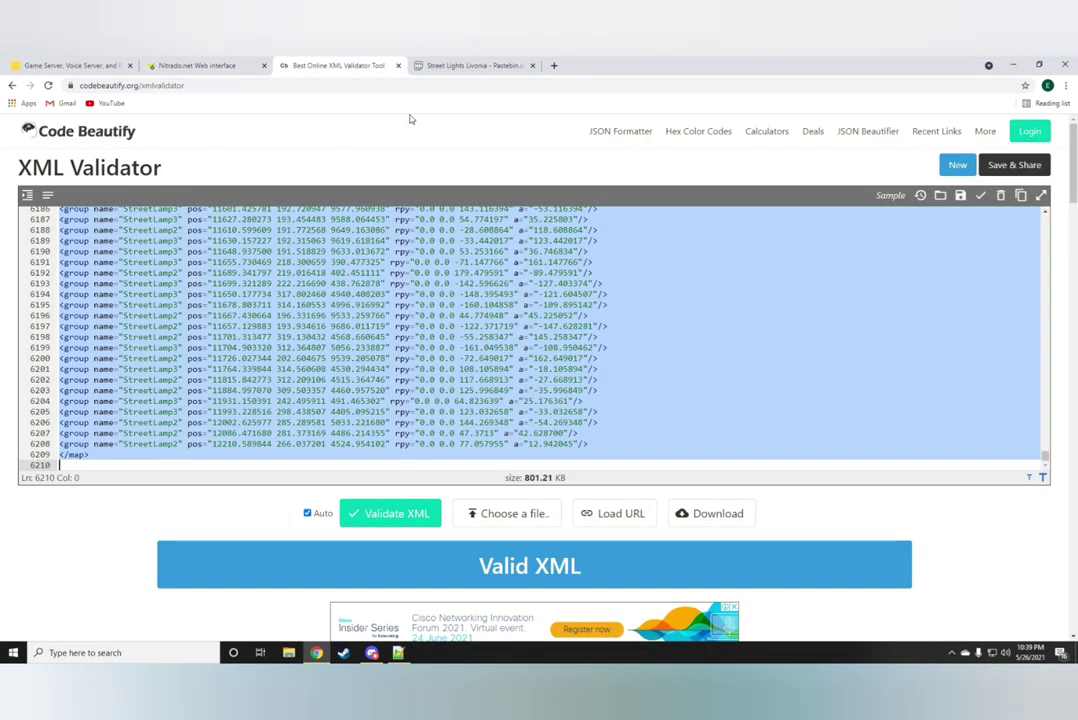
click(472, 65)
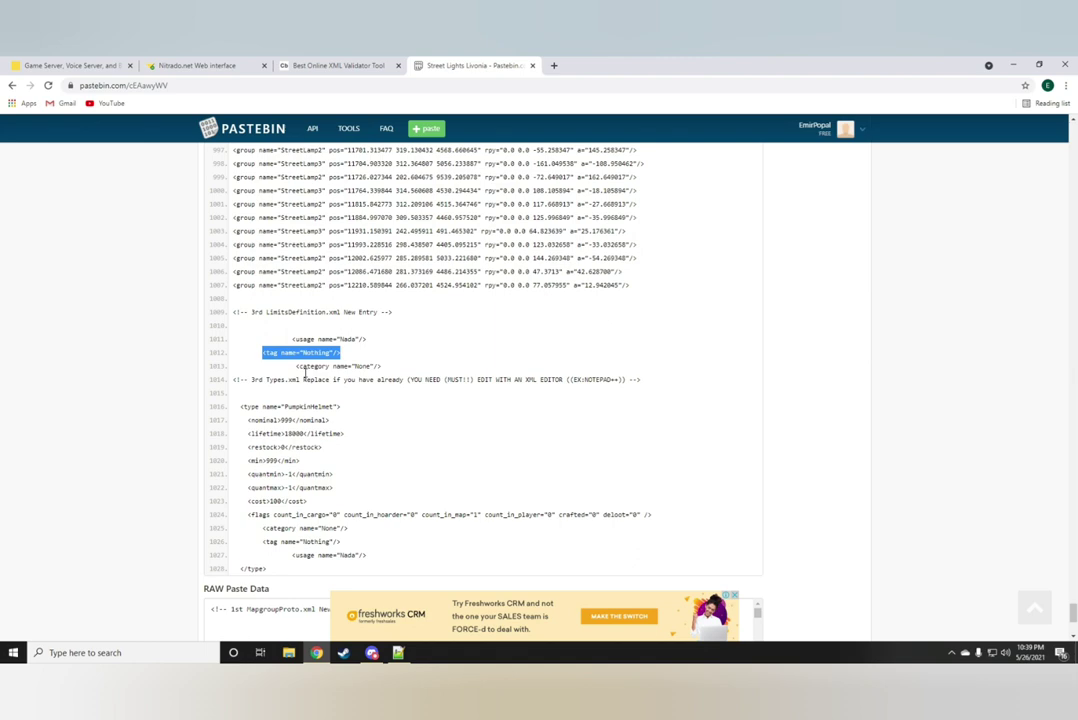
drag(297, 367, 381, 367)
right_click(358, 372)
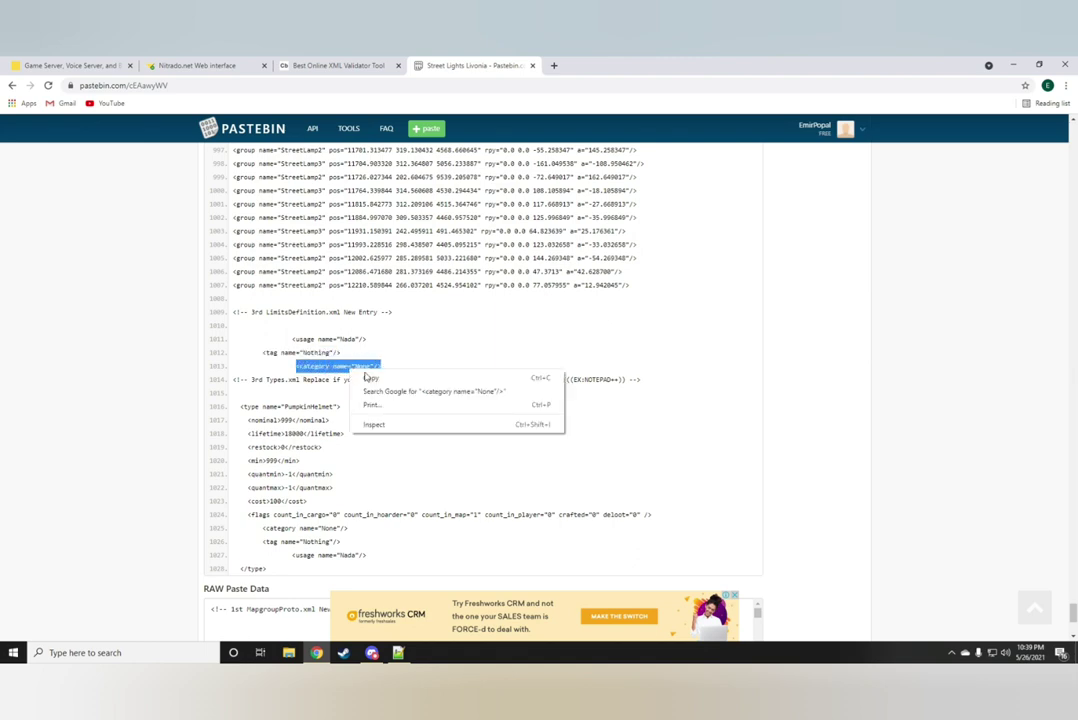
click(376, 380)
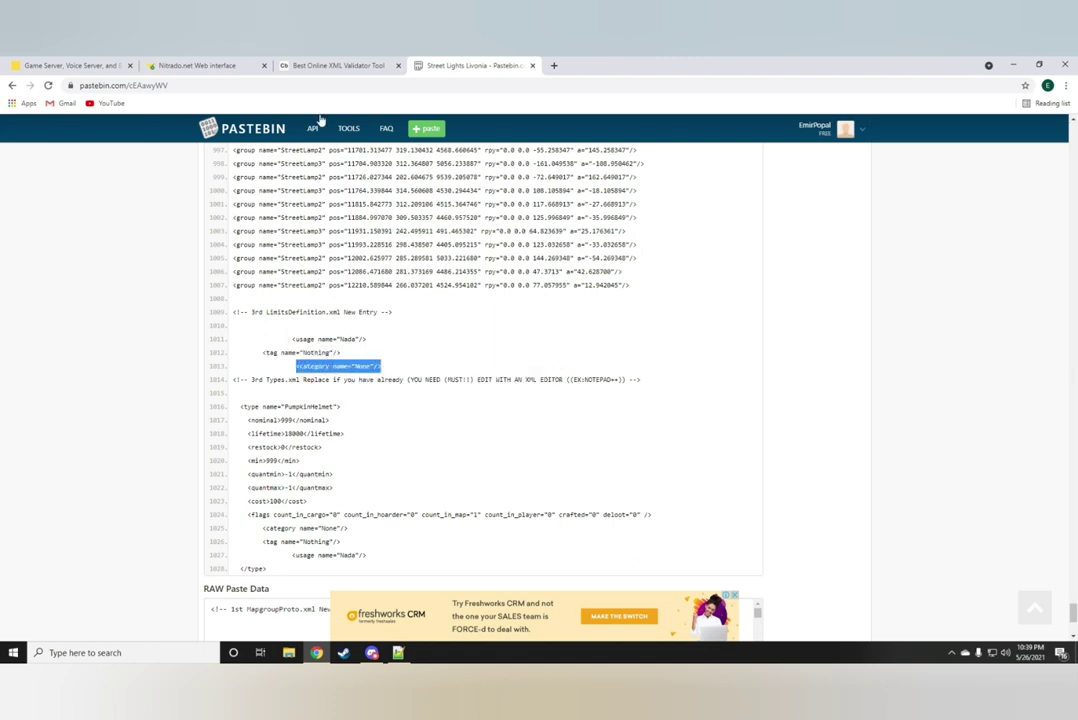
On the Nitrado page, paste <category name="None"/> below the explosives category in cfglimitsdefinition.xml and save the file
click(210, 67)
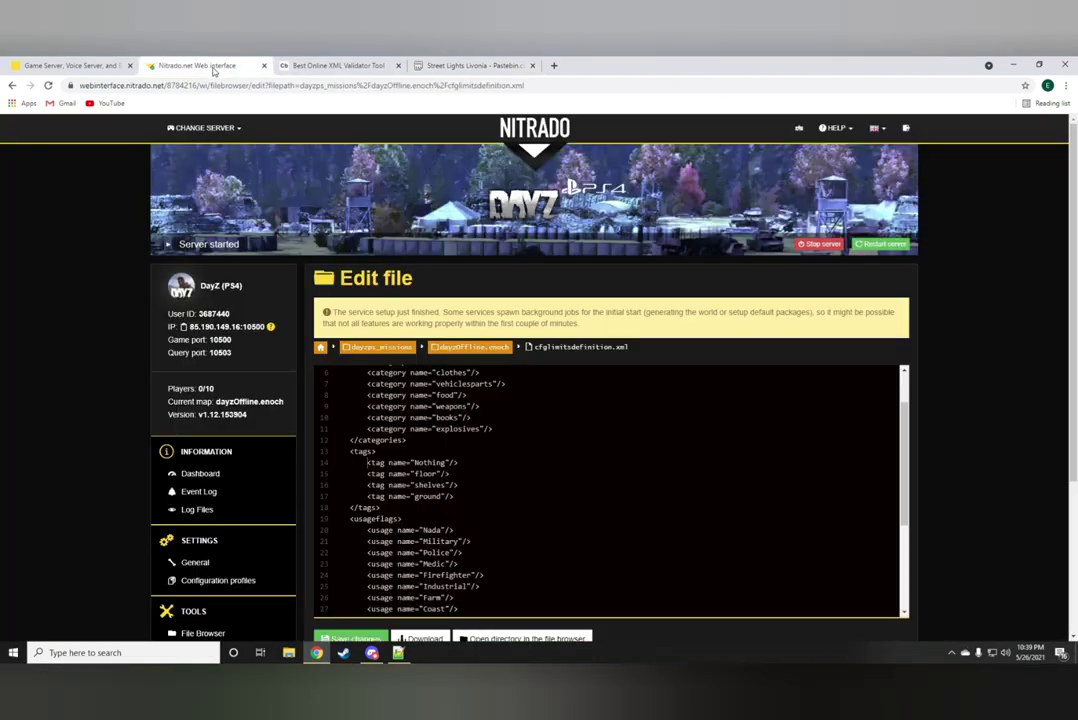
click(504, 431)
key(Return)
right_click(432, 438)
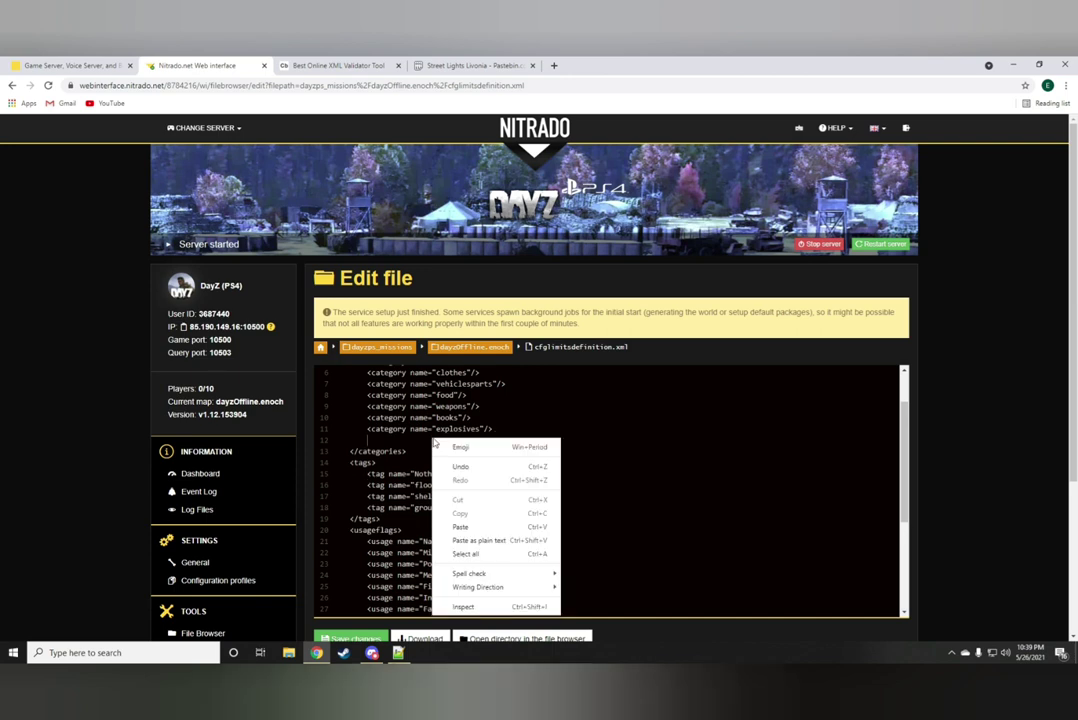
click(460, 527)
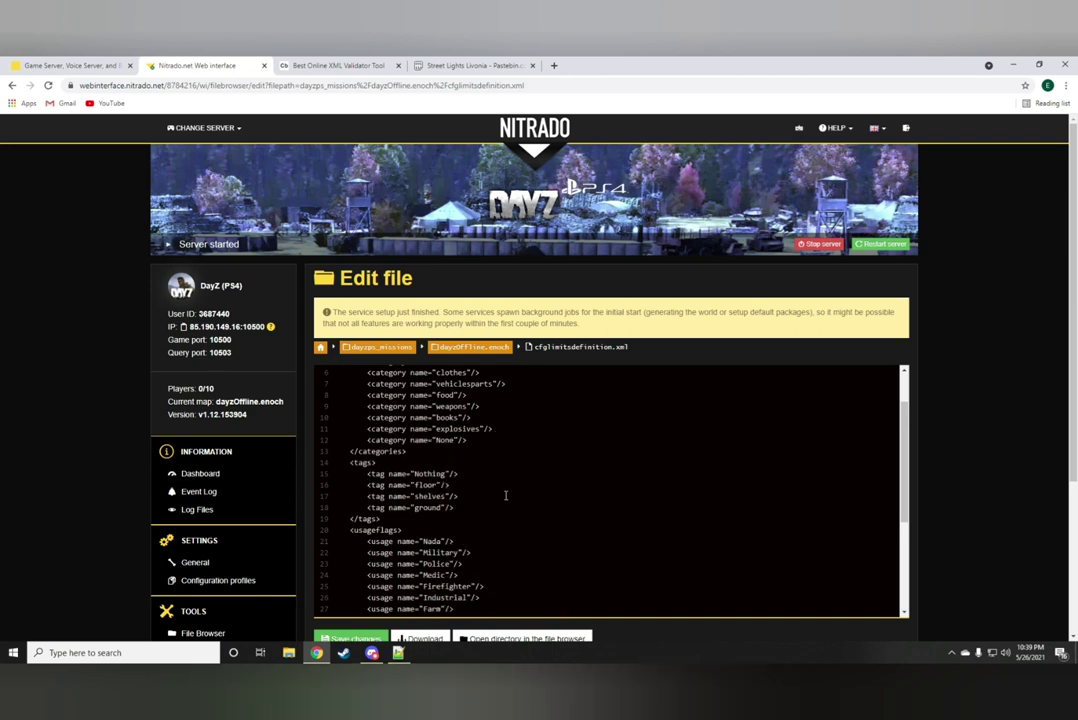
scroll(459, 521, down, 1)
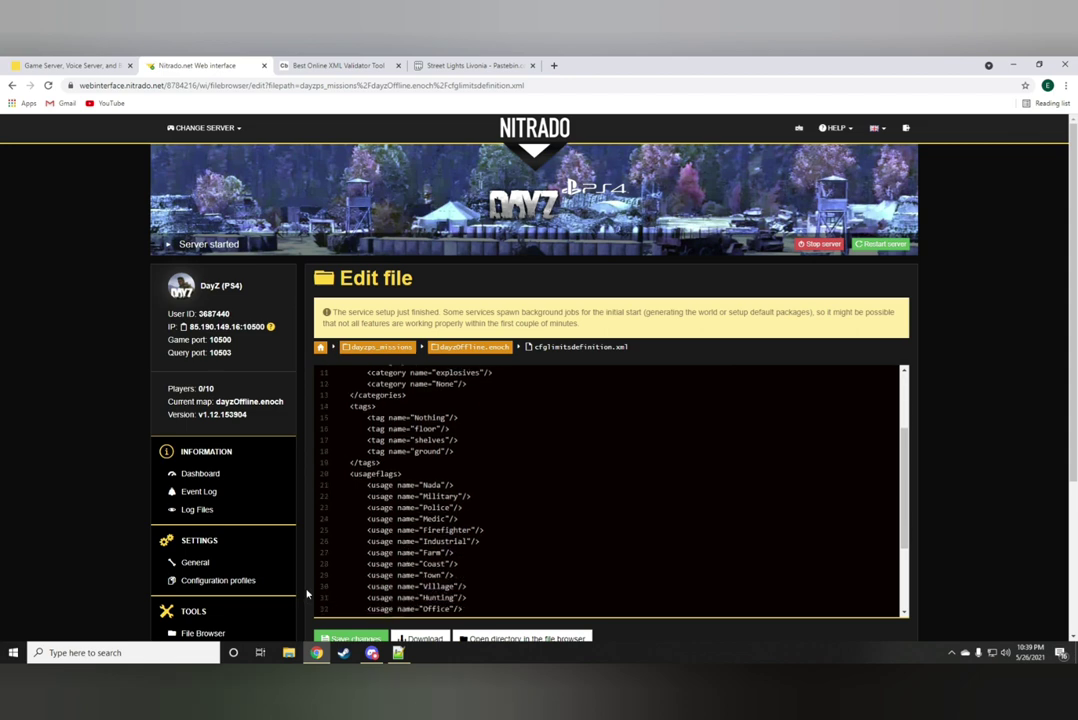
scroll(306, 589, down, 1)
click(352, 583)
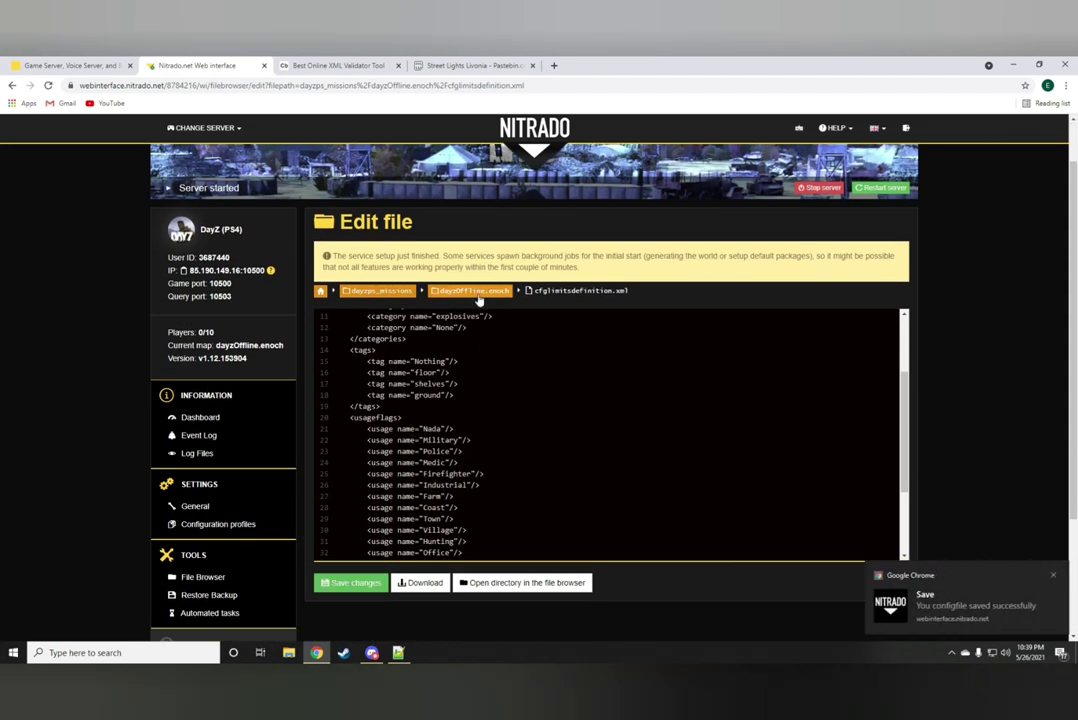
Open types.xml from the db folder of dayzOffline.enoch for editing
click(478, 293)
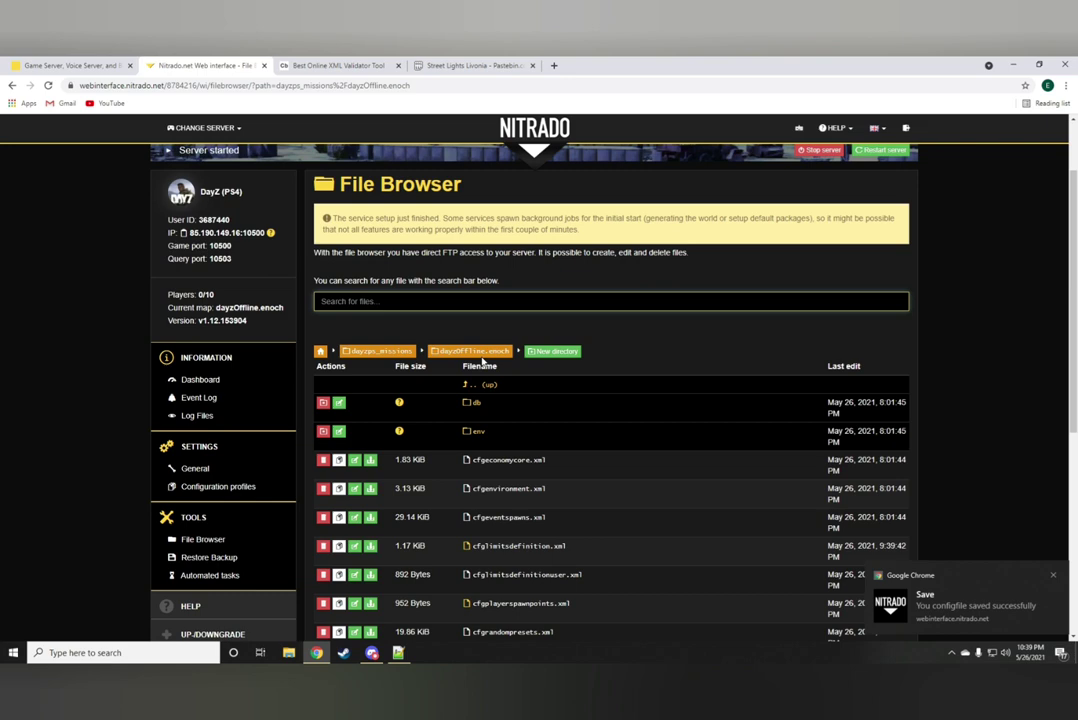
scroll(481, 334, down, 2)
click(481, 330)
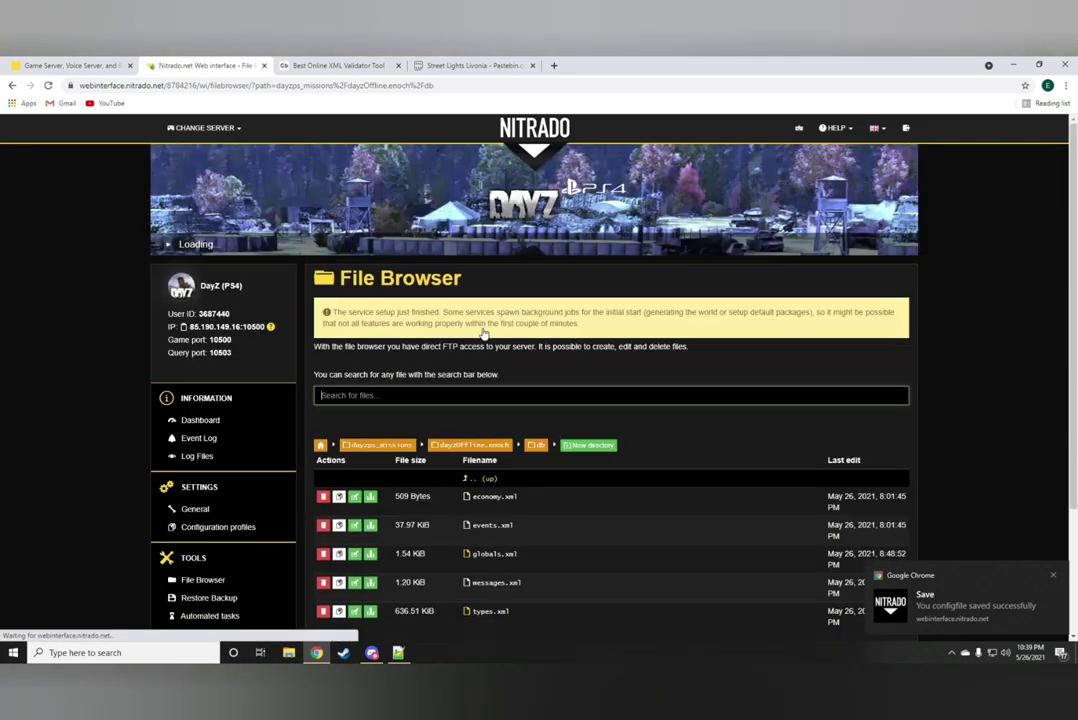
scroll(484, 388, down, 2)
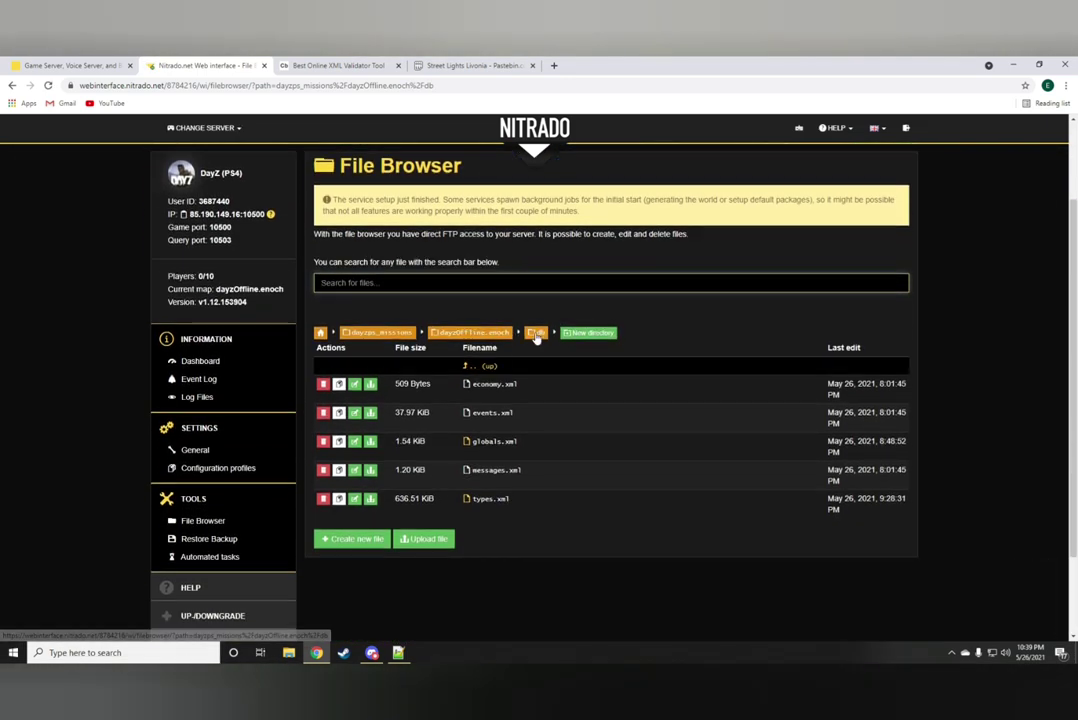
click(485, 500)
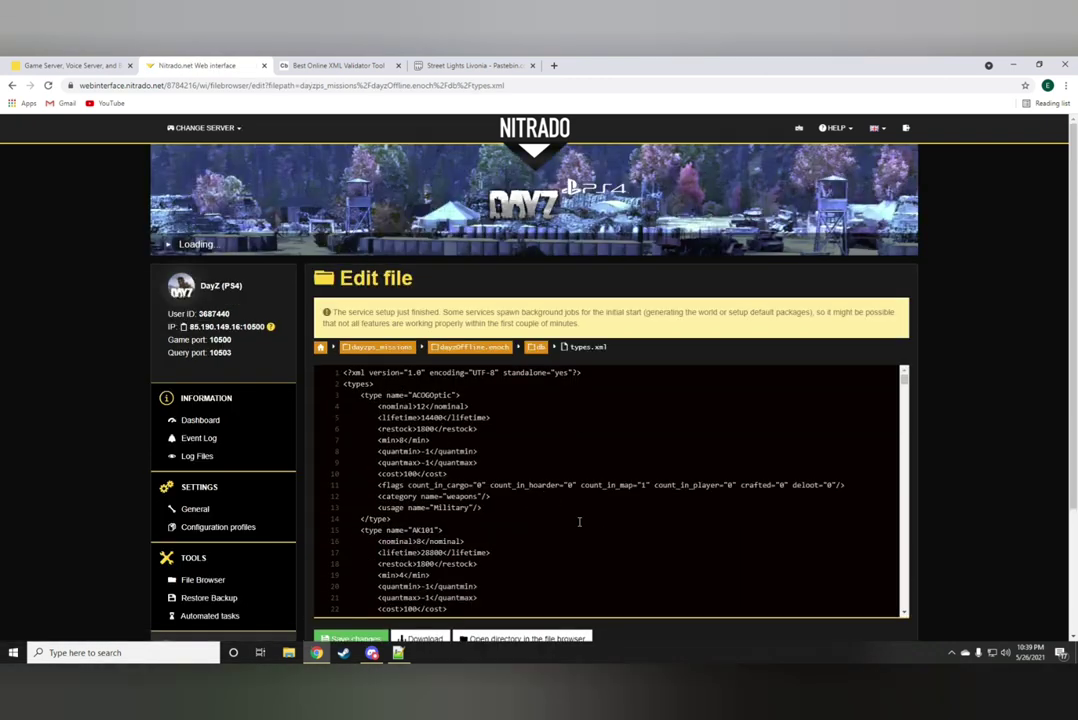
Copy the whole content of types.xml and replace the text in the Code Beautify XML Validator with it
key(ctrl+a)
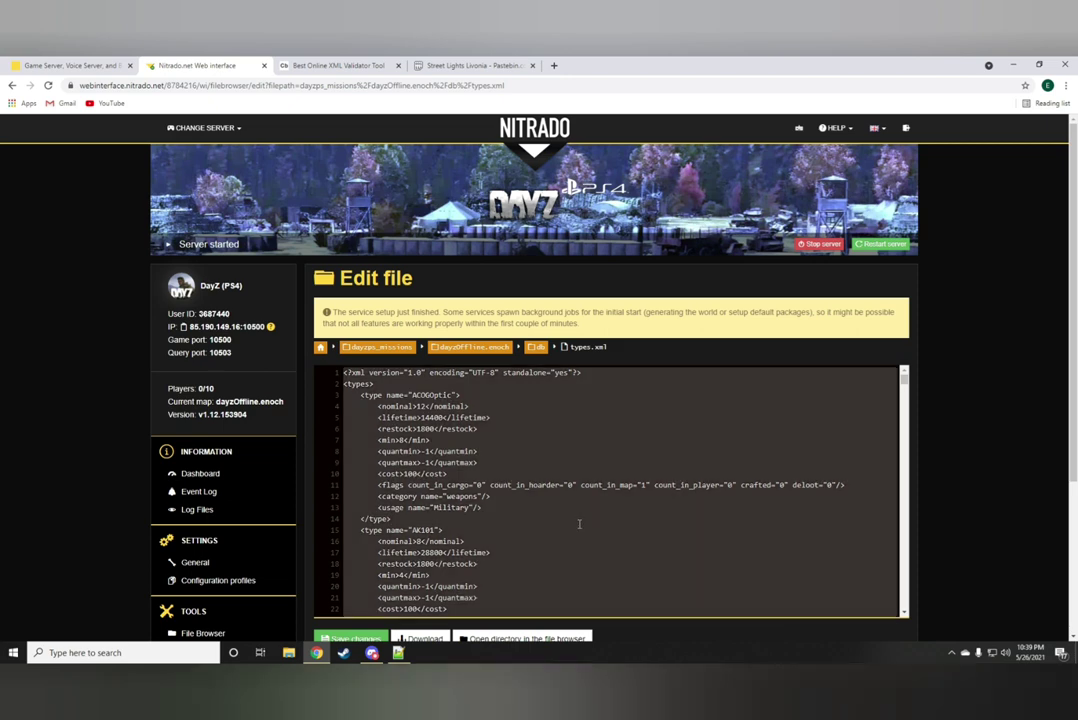
right_click(578, 521)
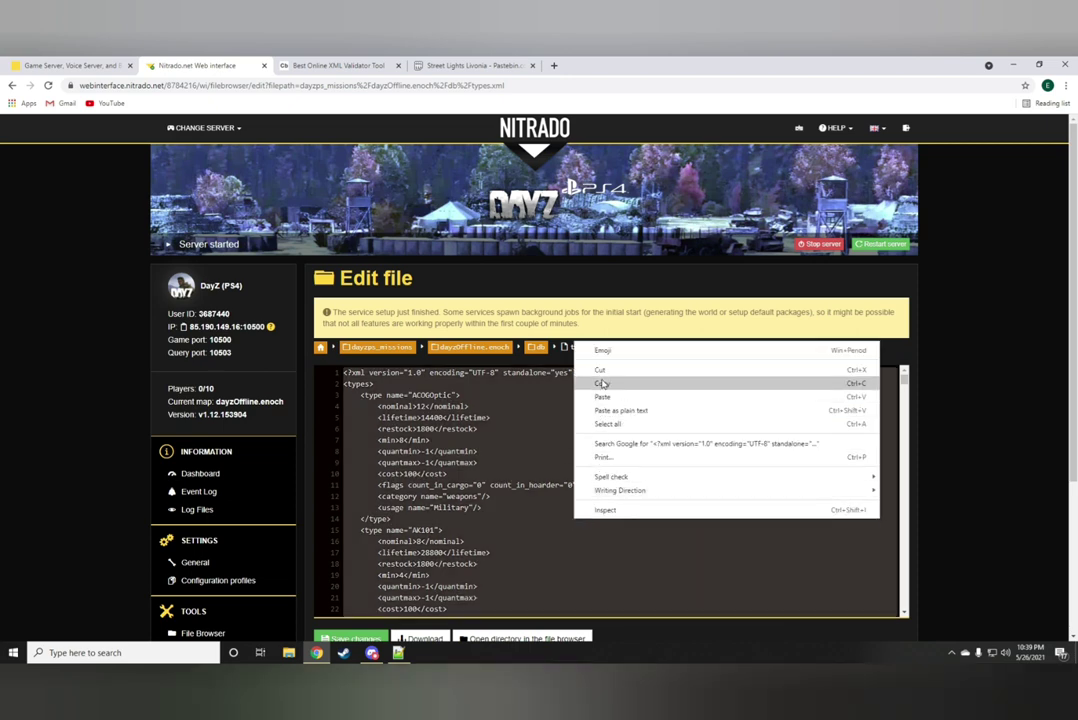
click(602, 383)
click(326, 67)
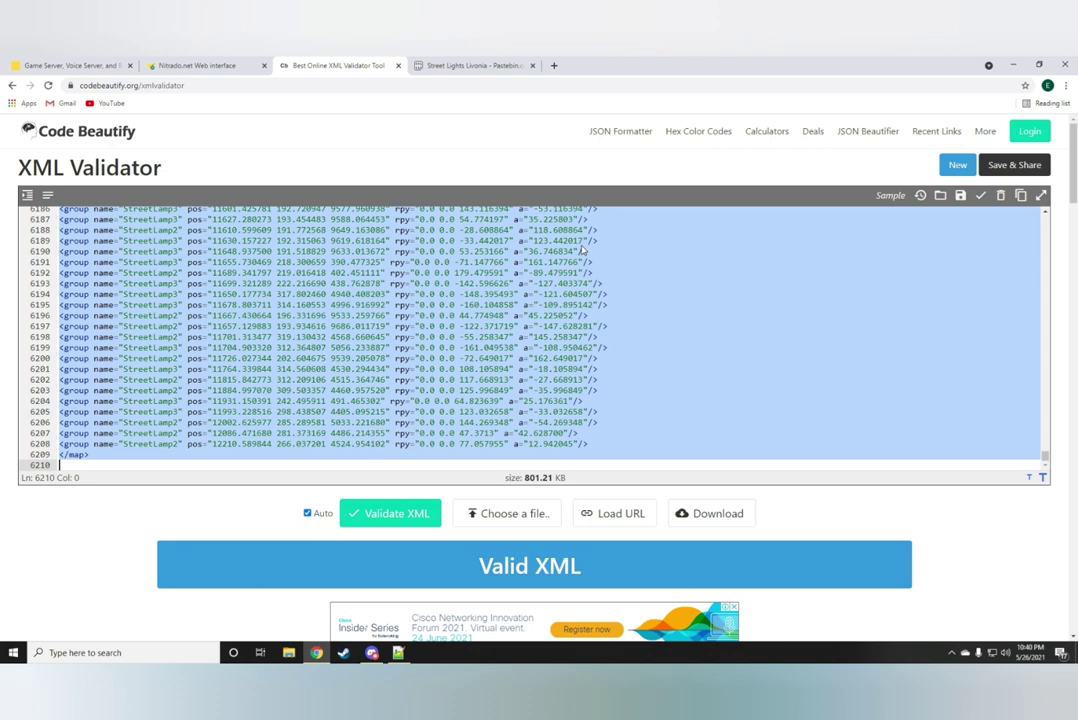
right_click(510, 218)
click(530, 262)
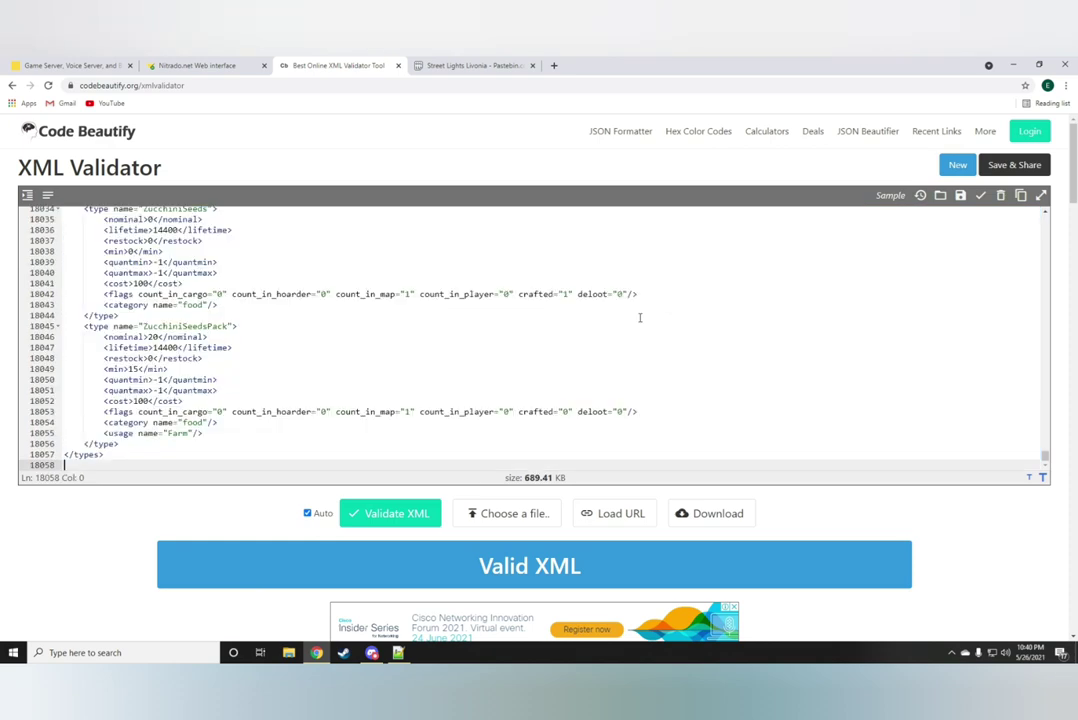
Search the pasted types.xml for "pump" and go through the matches to check for an existing PumpkinHelmet entry
click(540, 318)
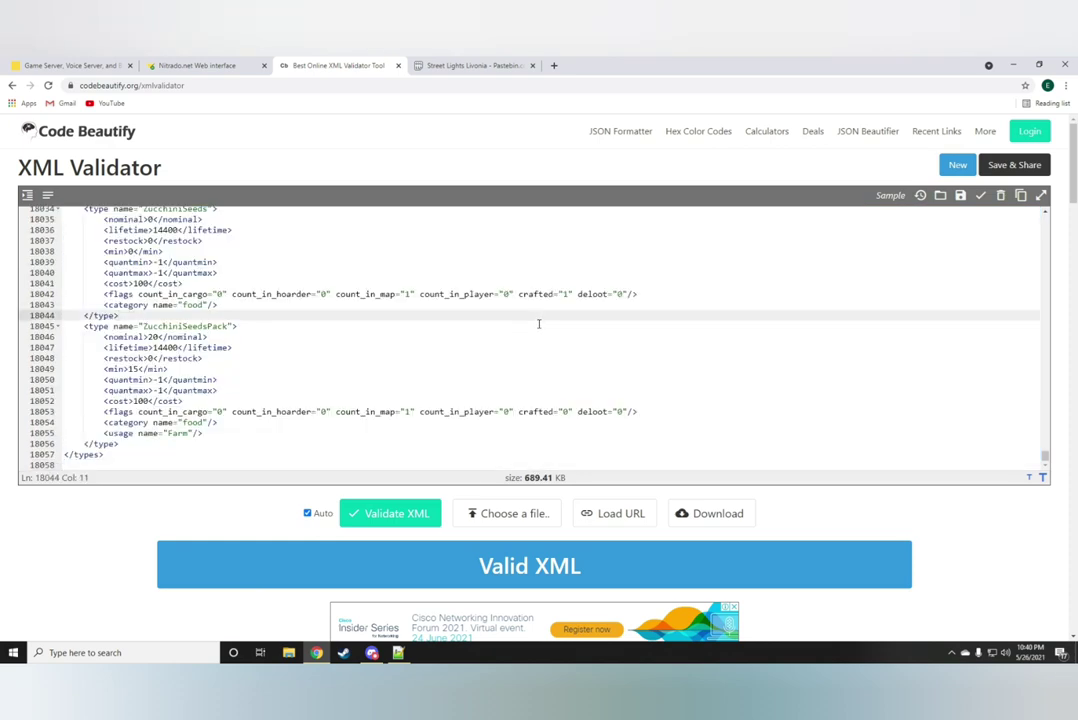
key(ctrl+f)
text(pum)
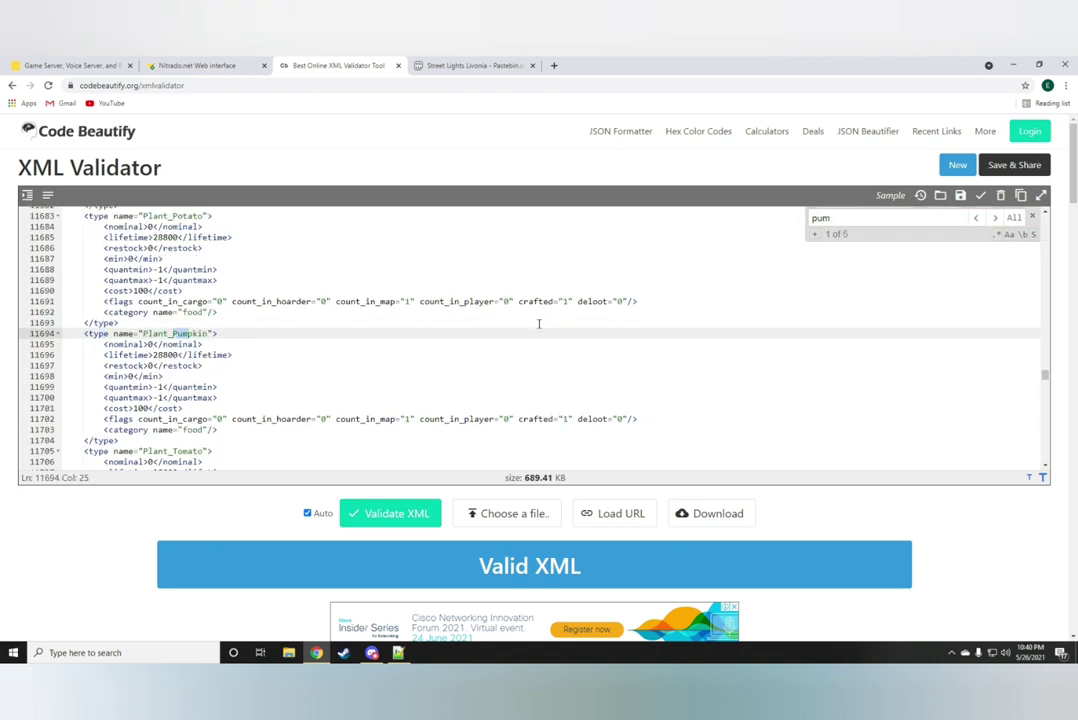
text(kk)
key(BackSpace)
text(p)
click(996, 218)
click(996, 218)
click(998, 219)
click(998, 219)
click(998, 219)
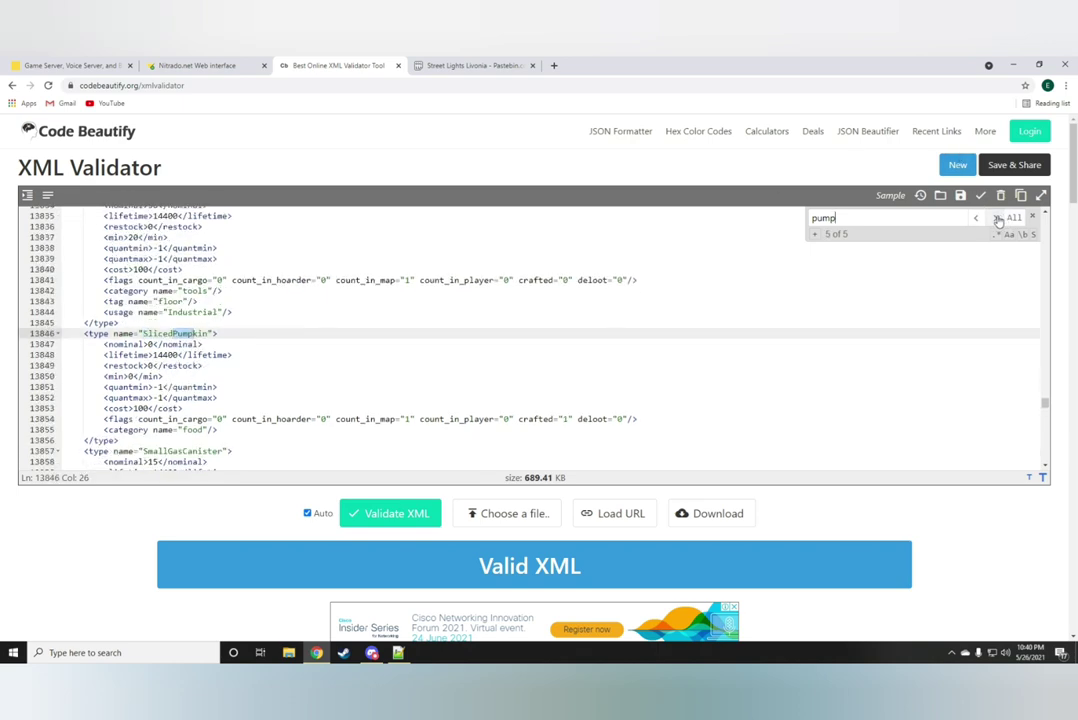
click(997, 219)
click(998, 219)
click(998, 219)
click(998, 219)
click(998, 219)
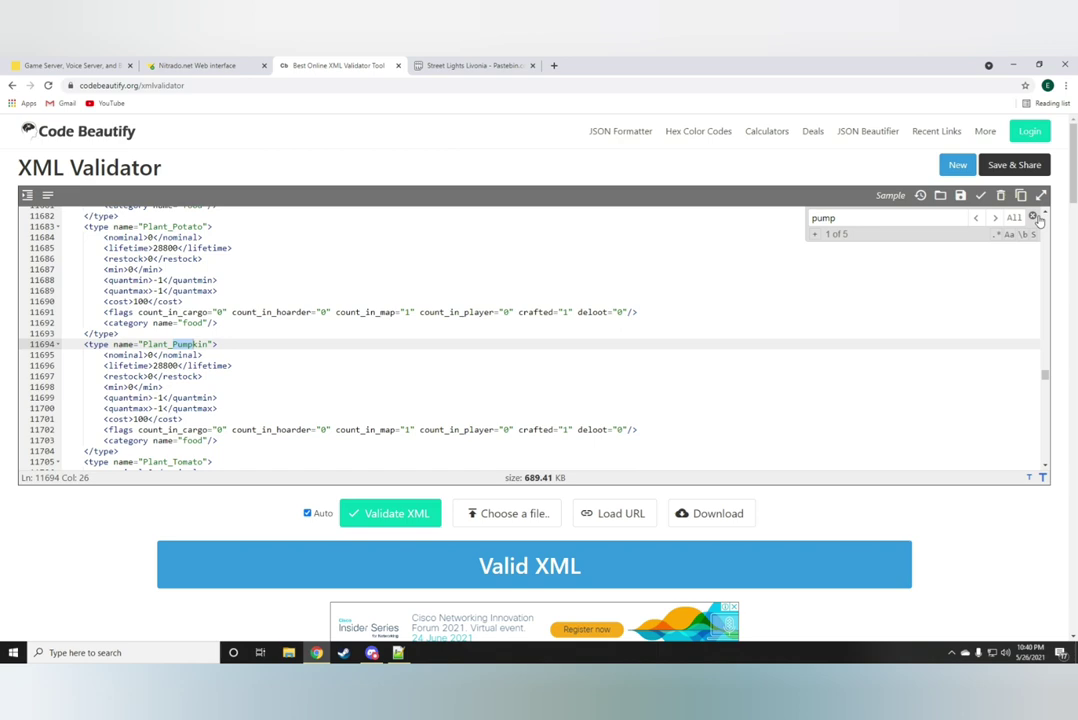
click(1032, 216)
drag(1044, 374, 1046, 212)
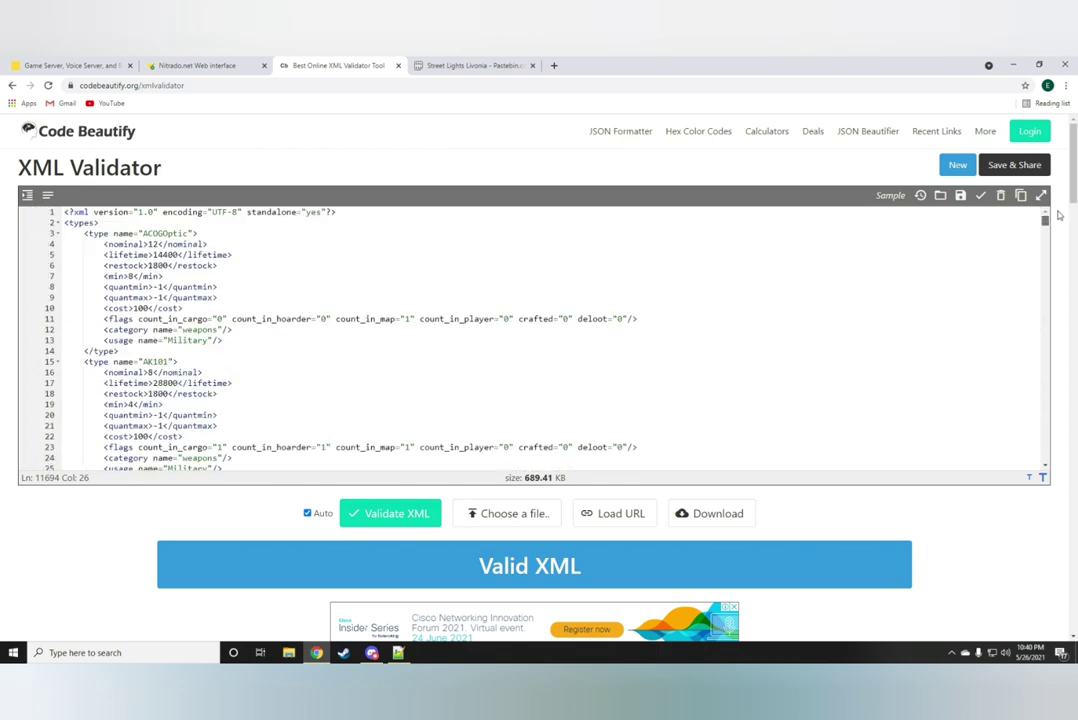
Switch to the Street Lights Livonia paste on Pastebin and bring up the PumpkinHelmet entry under the Types.xml heading
click(425, 62)
scroll(365, 300, down, 3)
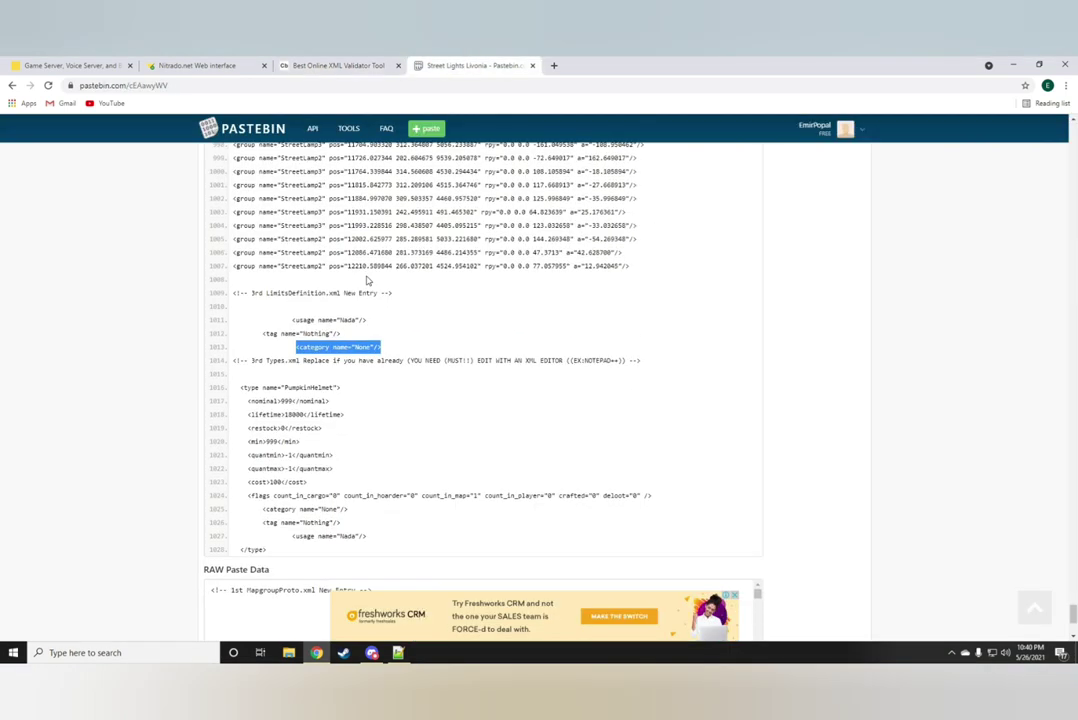
scroll(358, 325, down, 1)
scroll(275, 244, up, 1)
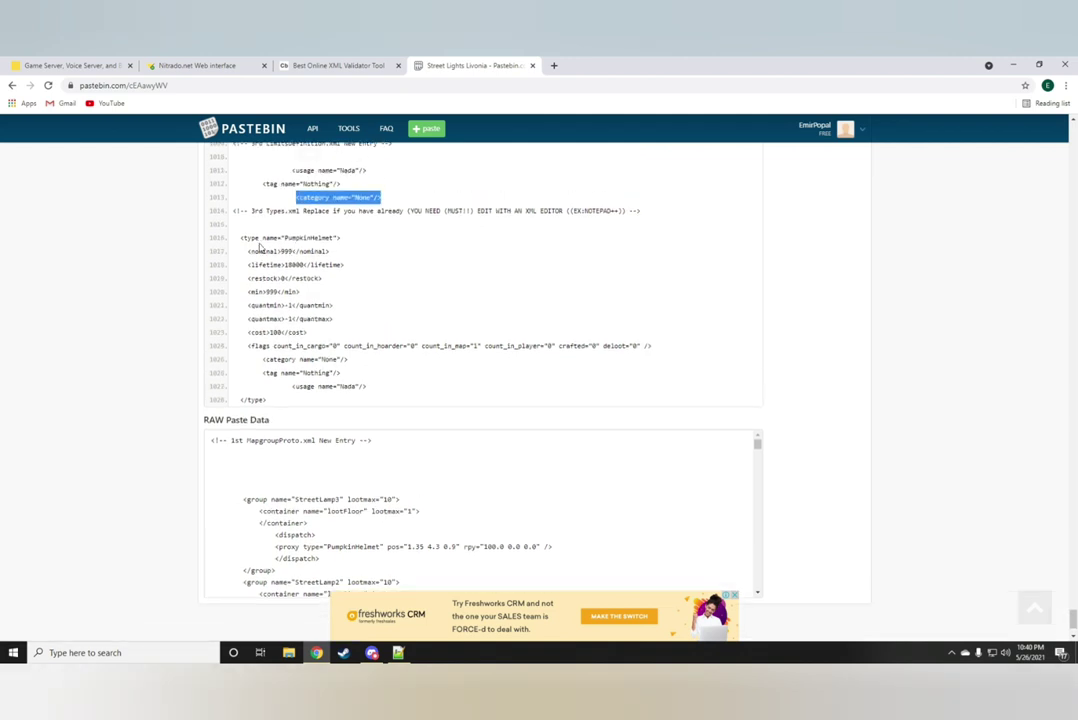
drag(245, 242, 450, 385)
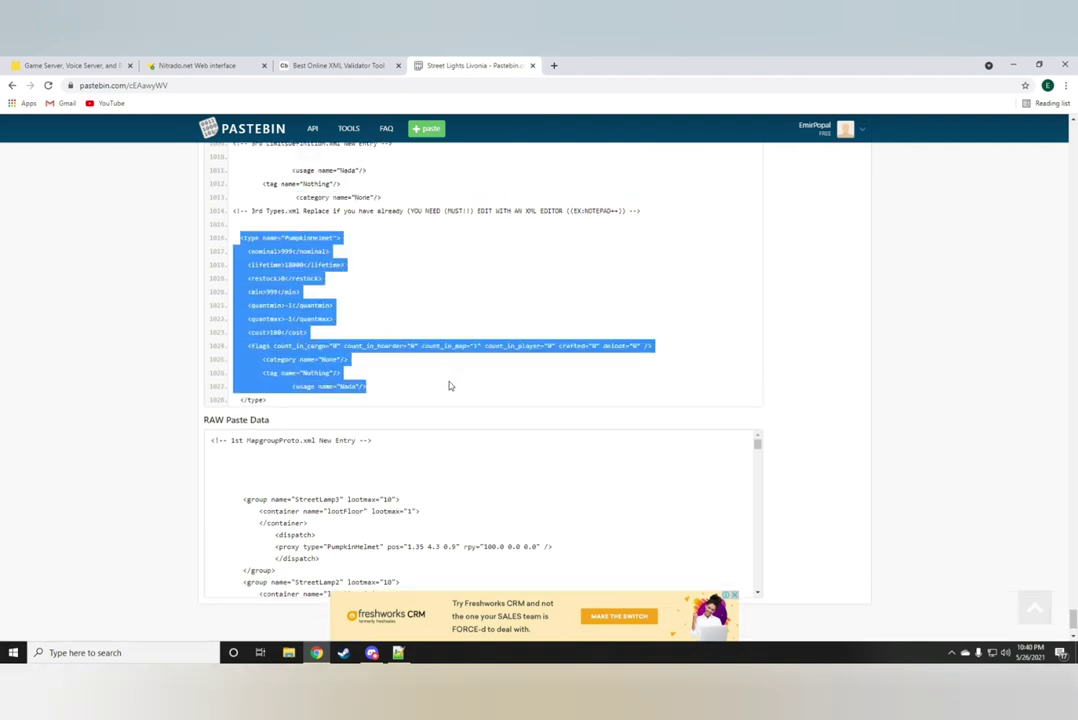
right_click(309, 289)
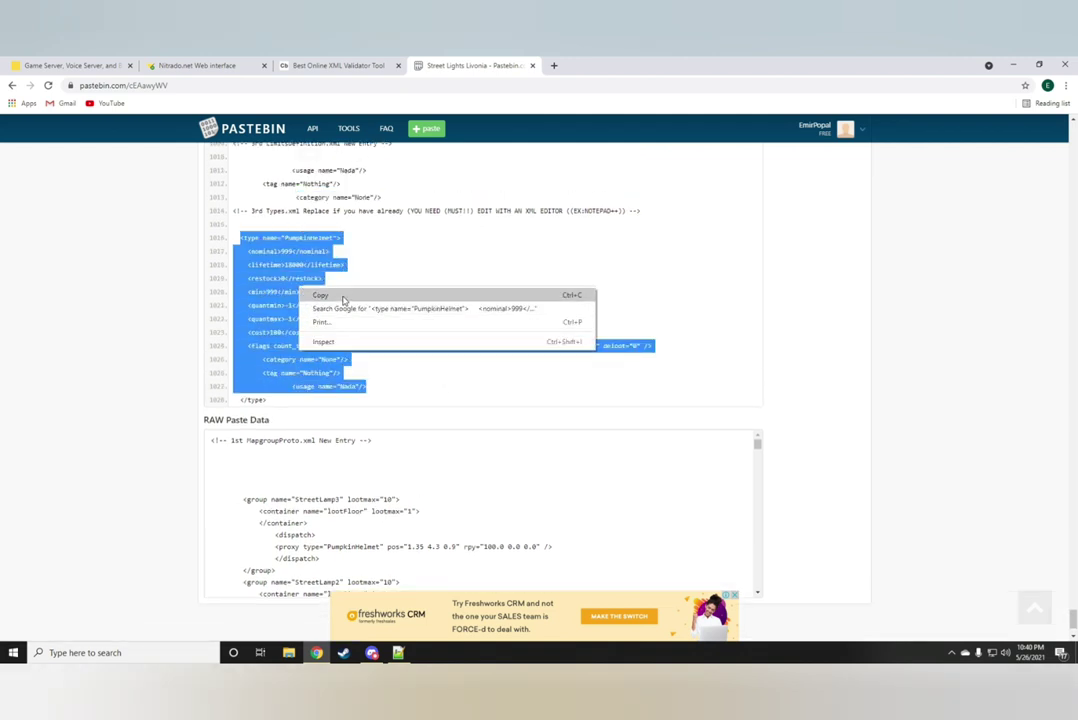
click(325, 386)
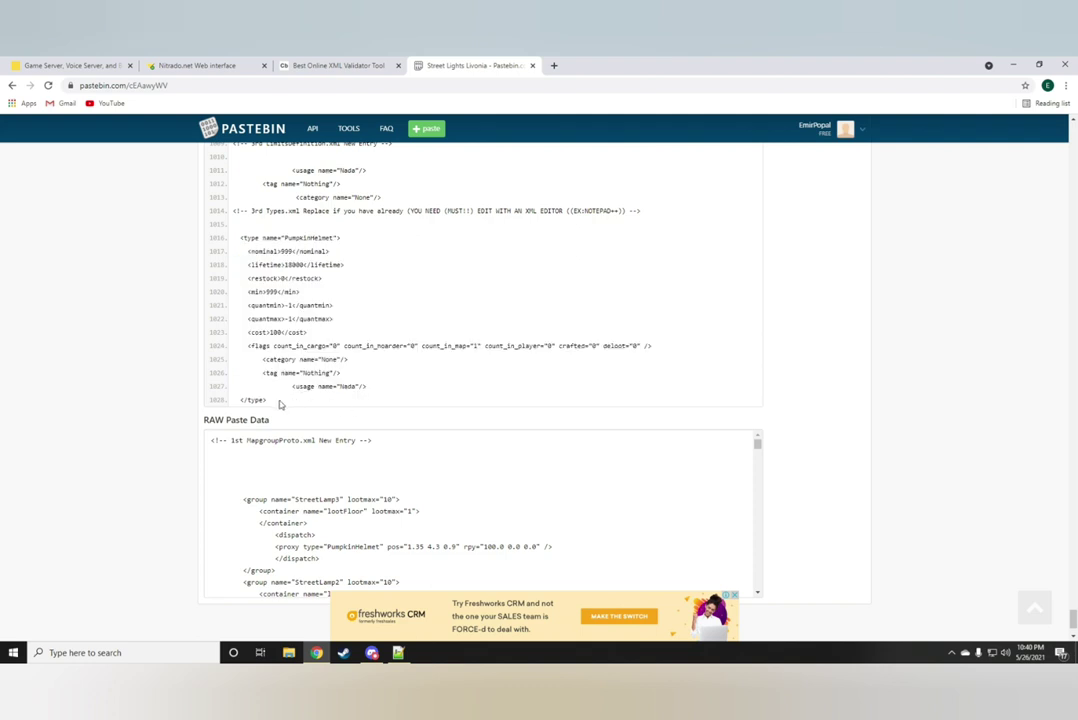
Copy the complete PumpkinHelmet type block, including its closing </type> tag
drag(270, 403, 238, 235)
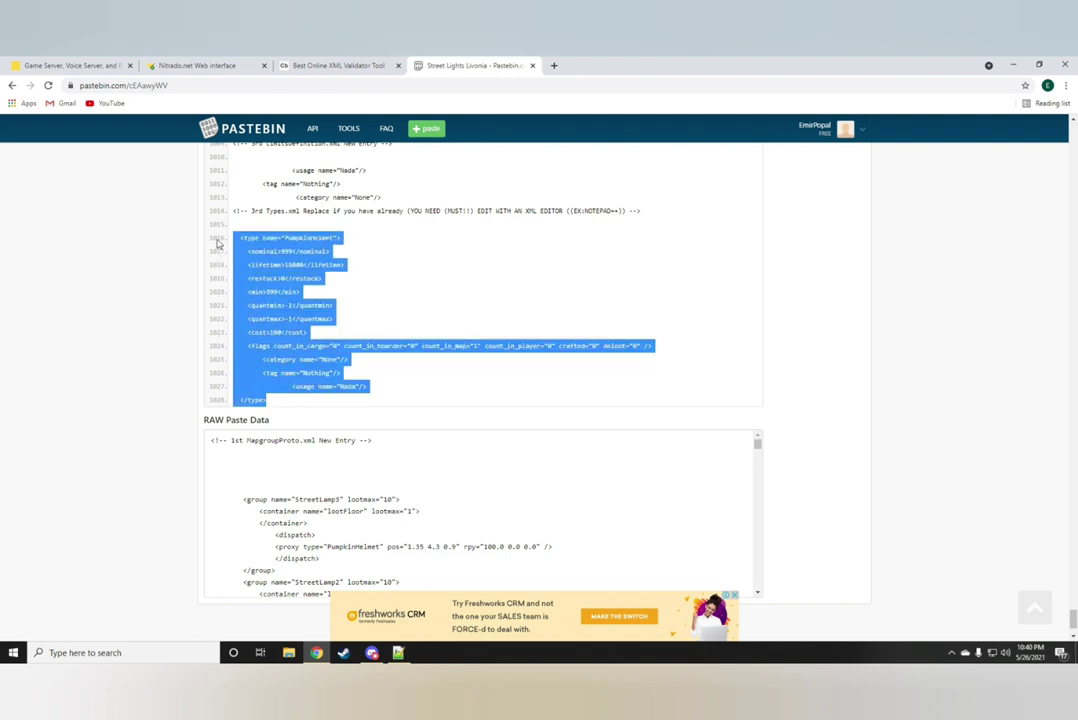
right_click(285, 263)
click(302, 270)
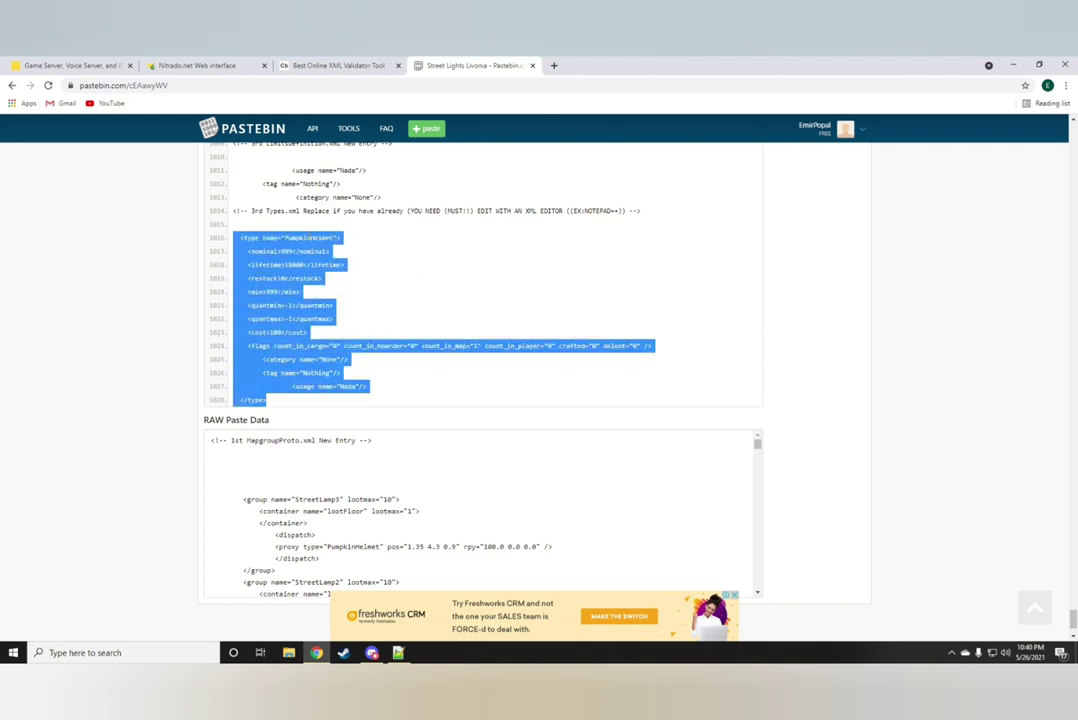
In the Code Beautify XML Validator, paste the PumpkinHelmet block on a new line directly below <types>, before the ACOGOptic entry
click(313, 62)
drag(68, 237, 330, 354)
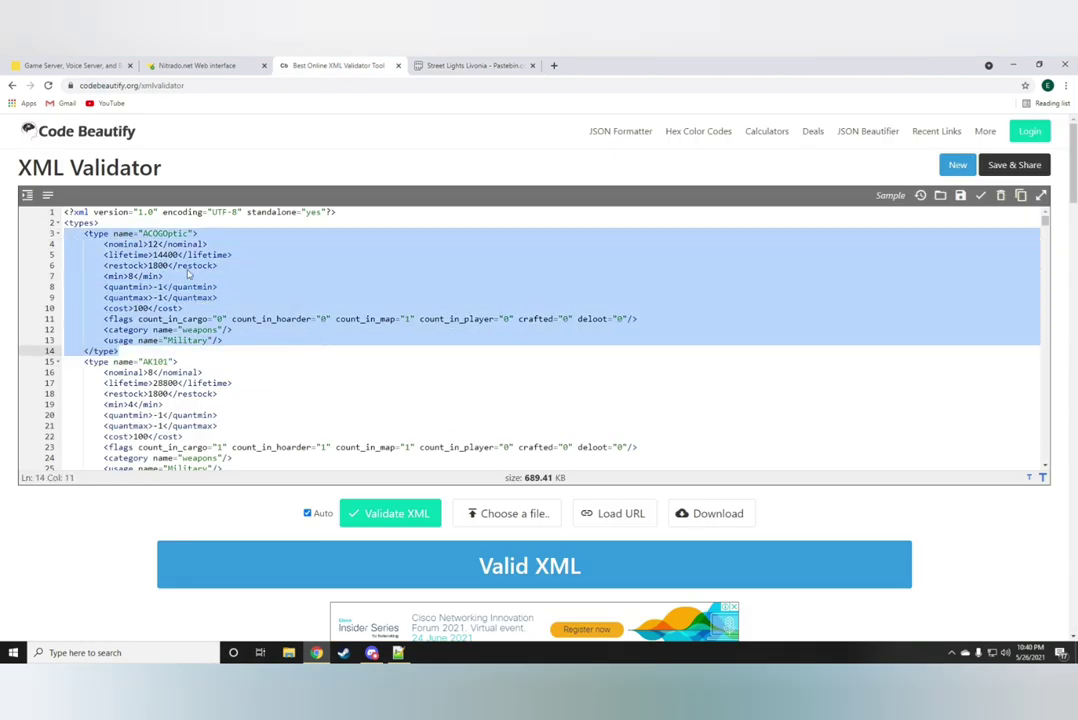
click(122, 225)
key(Return)
right_click(120, 234)
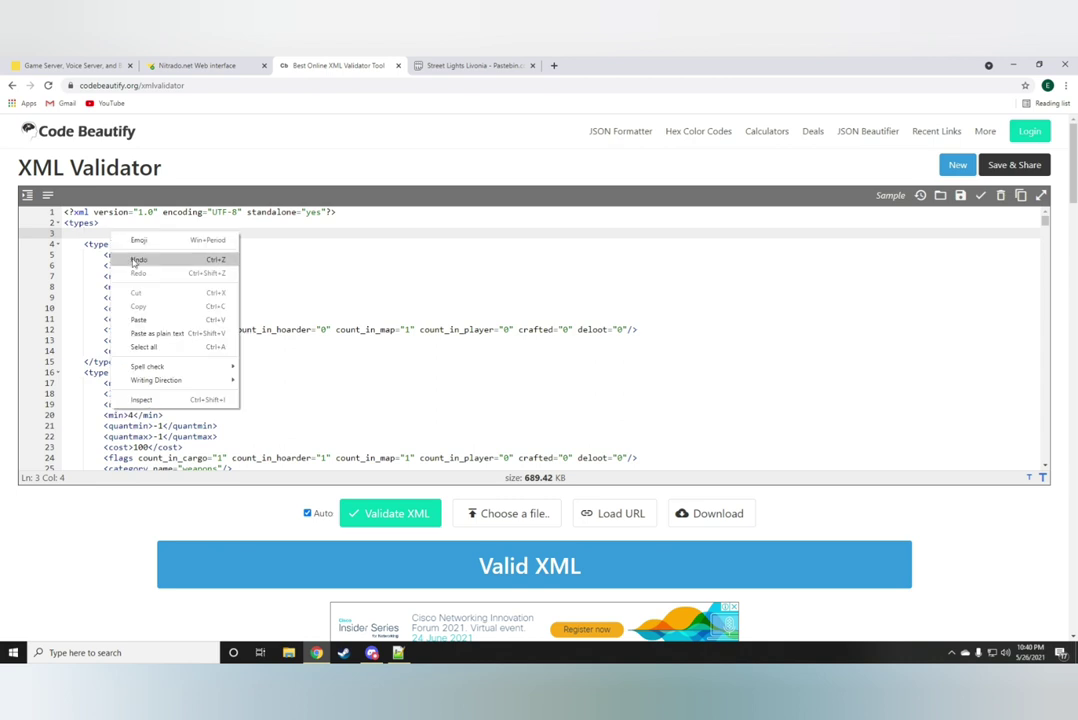
click(150, 319)
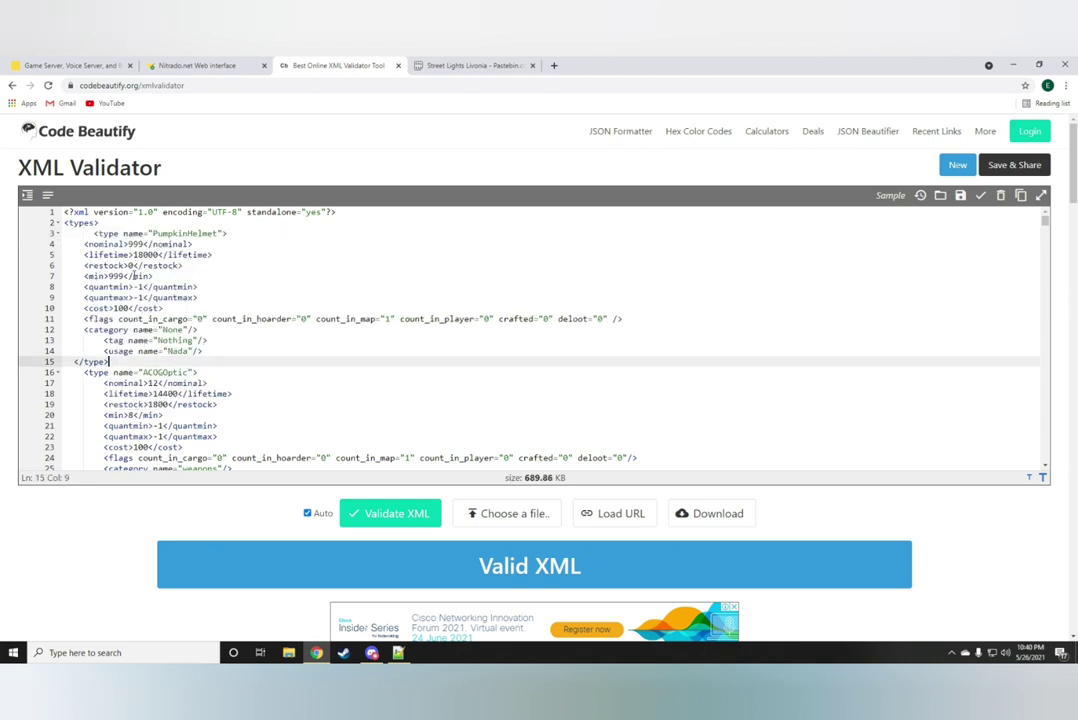
Copy the entire edited types XML from the validator
click(308, 388)
key(ctrl+a)
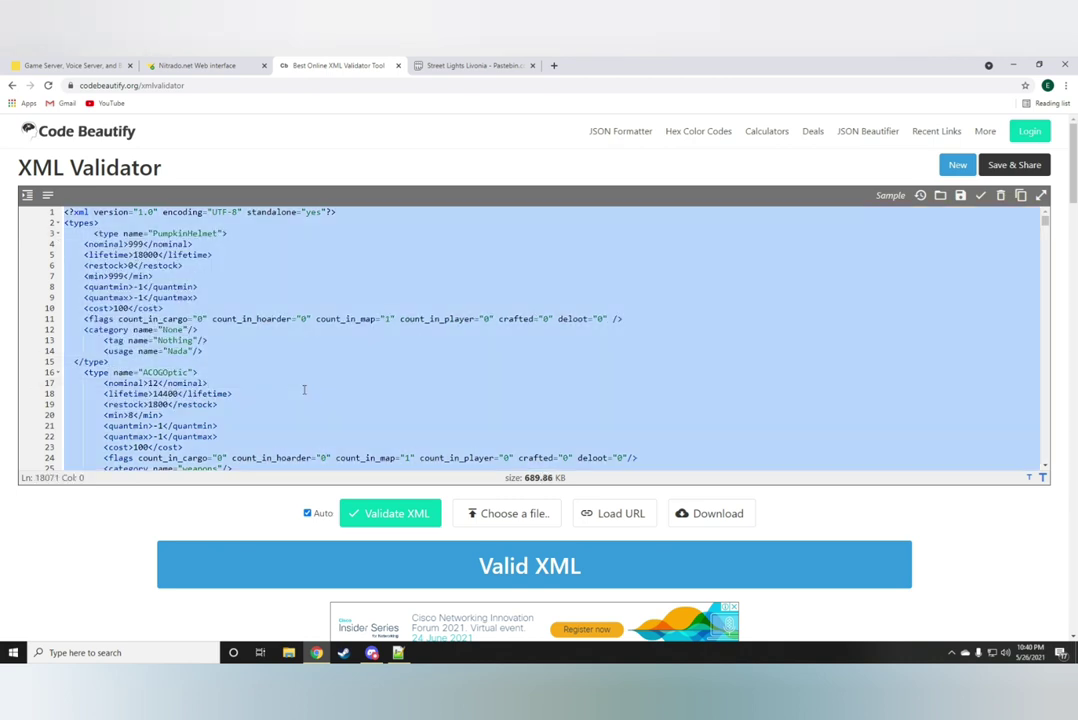
right_click(303, 387)
click(327, 424)
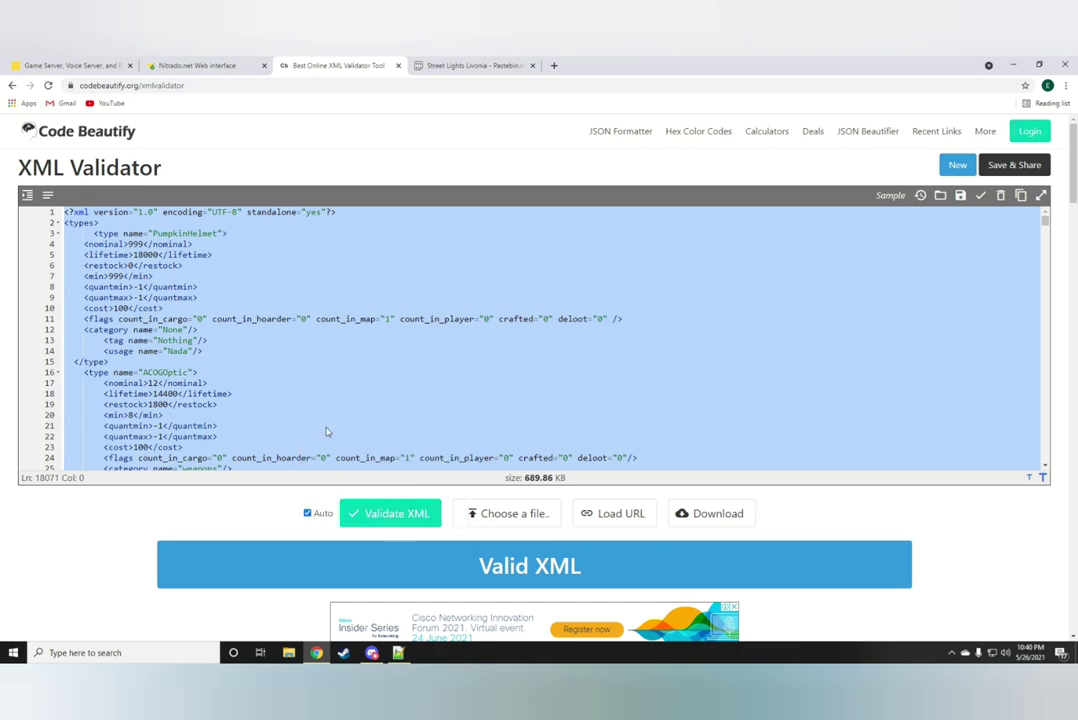
Replace the whole content of types.xml on Nitrado with the copied XML and save the file
click(192, 64)
right_click(573, 438)
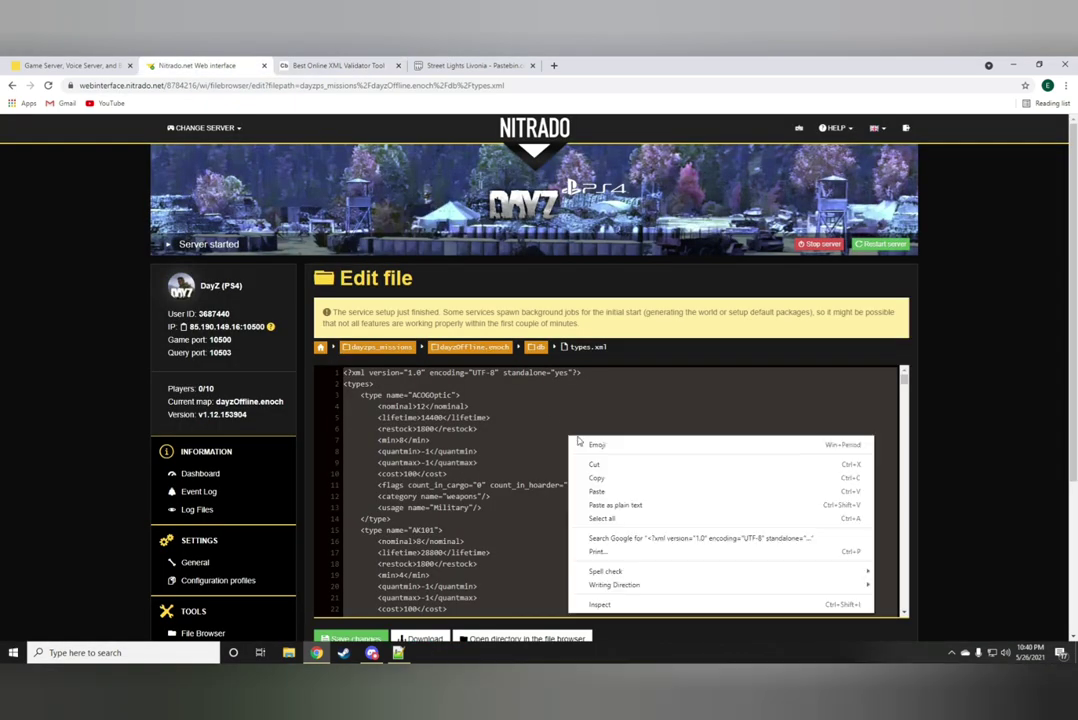
click(572, 477)
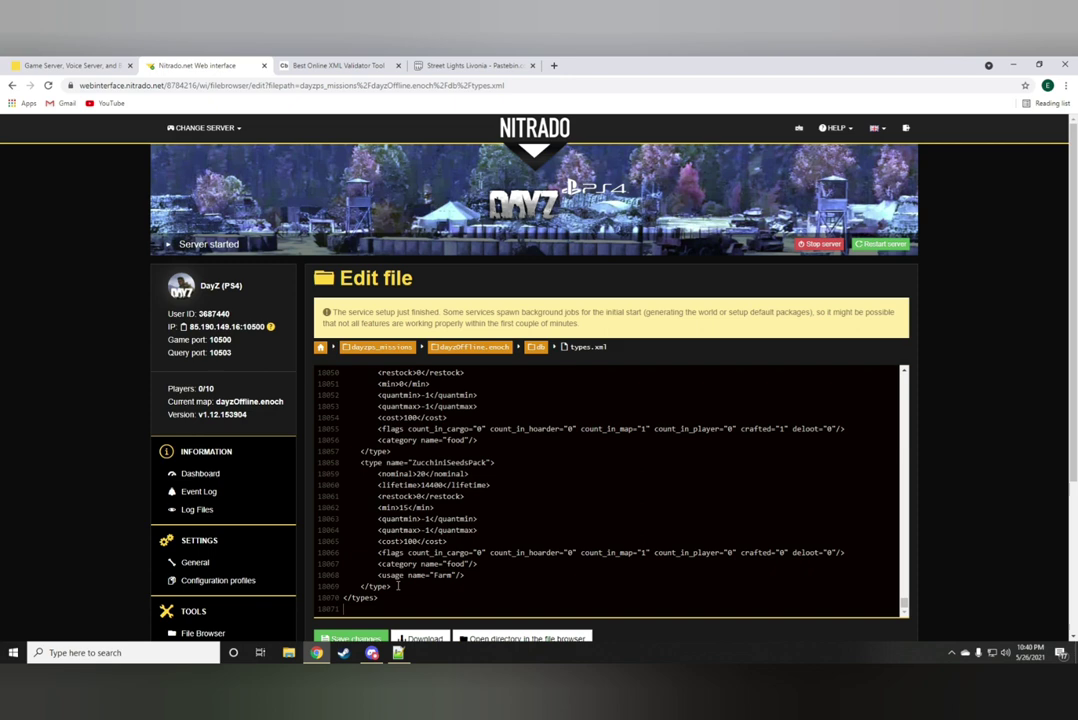
scroll(400, 560, down, 1)
click(350, 583)
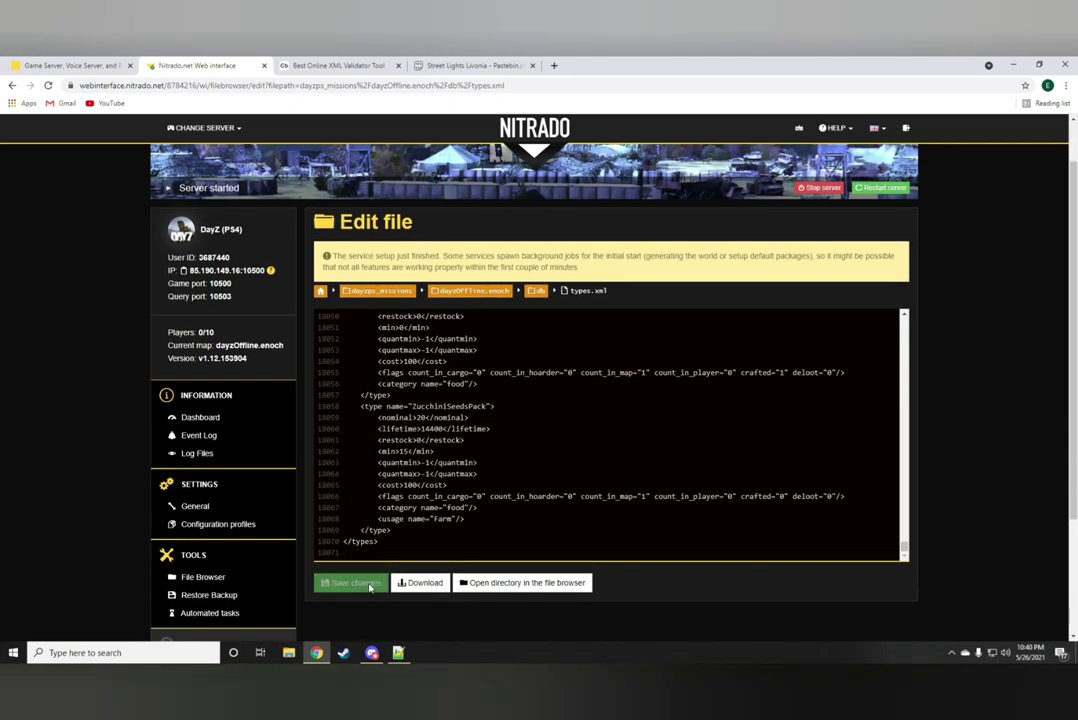